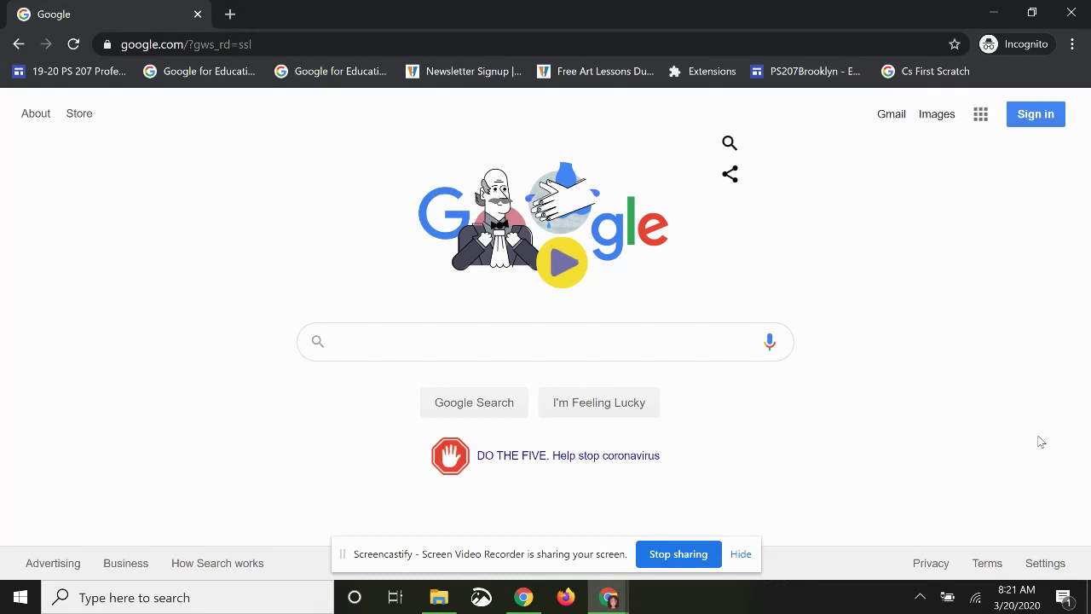
- Sign in to Google with the student's school email address and account password
left_click(1032, 114)
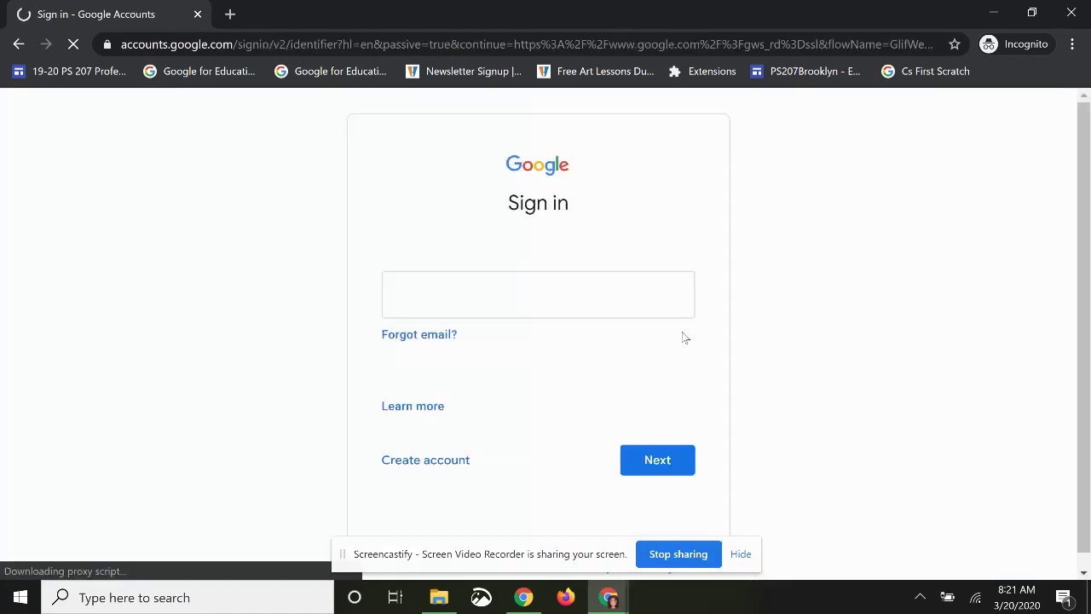
left_click(593, 296)
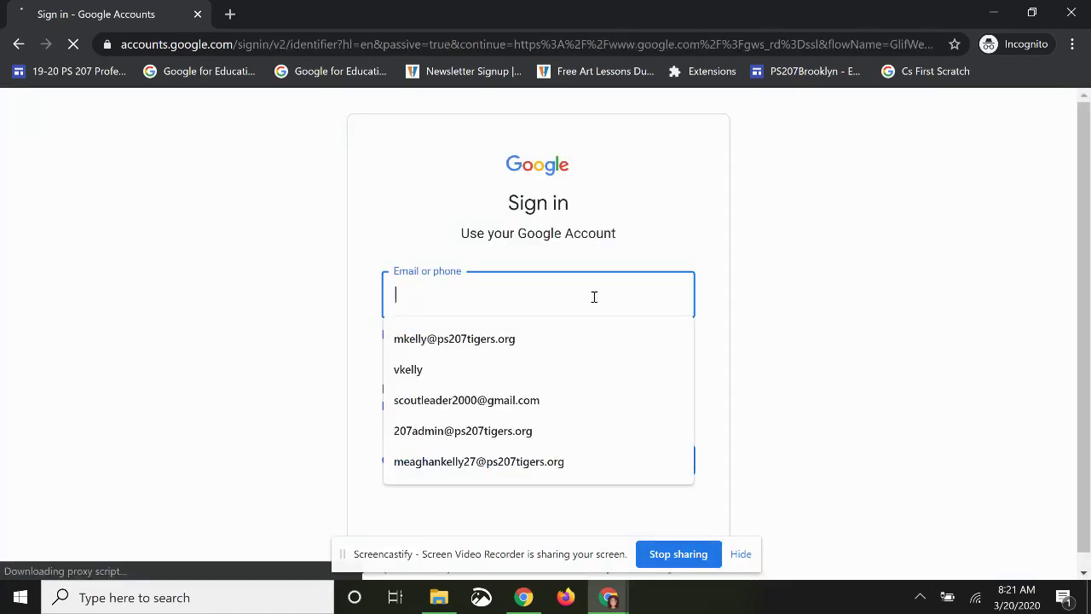
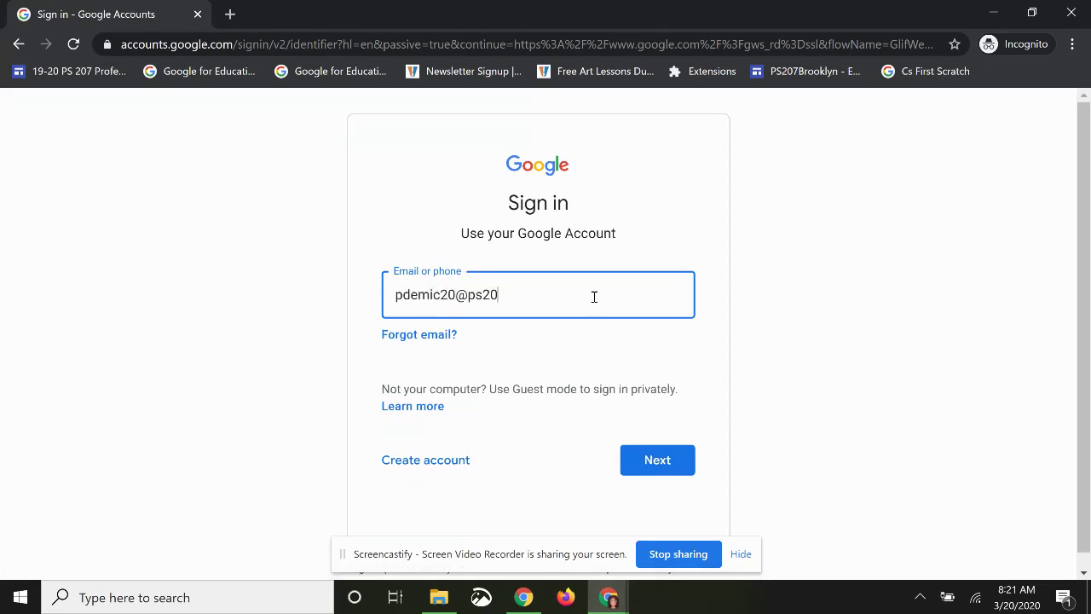
left_click_drag(577, 298, 456, 304)
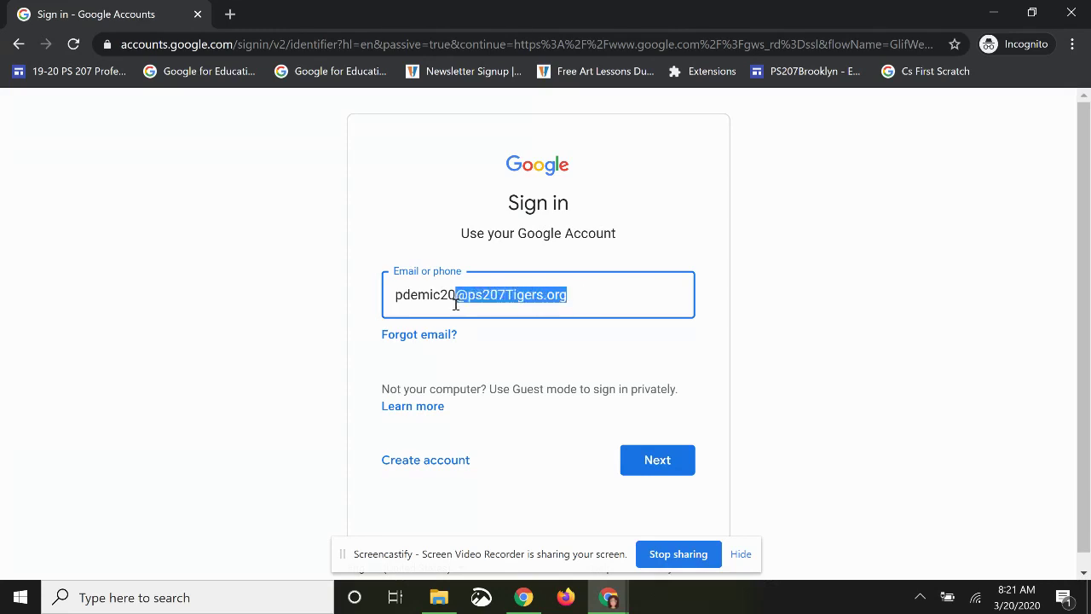
left_click(648, 461)
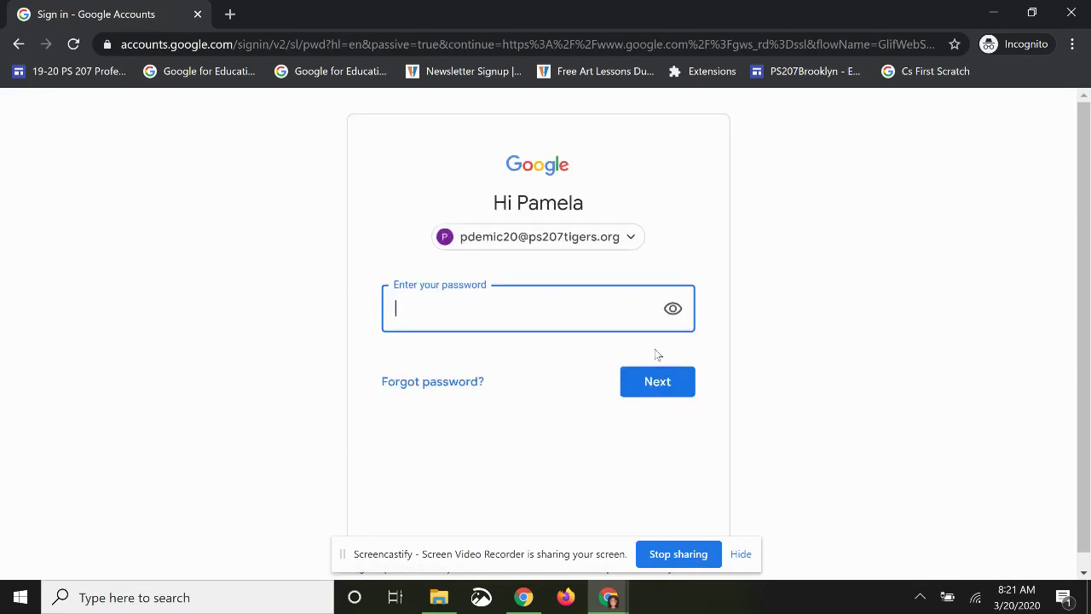
left_click(673, 308)
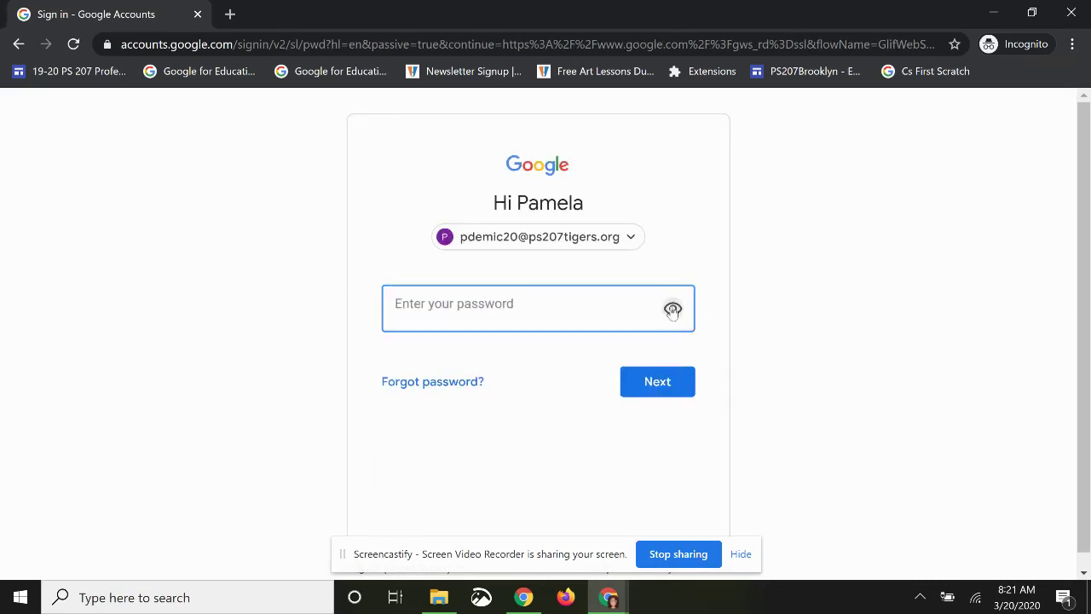
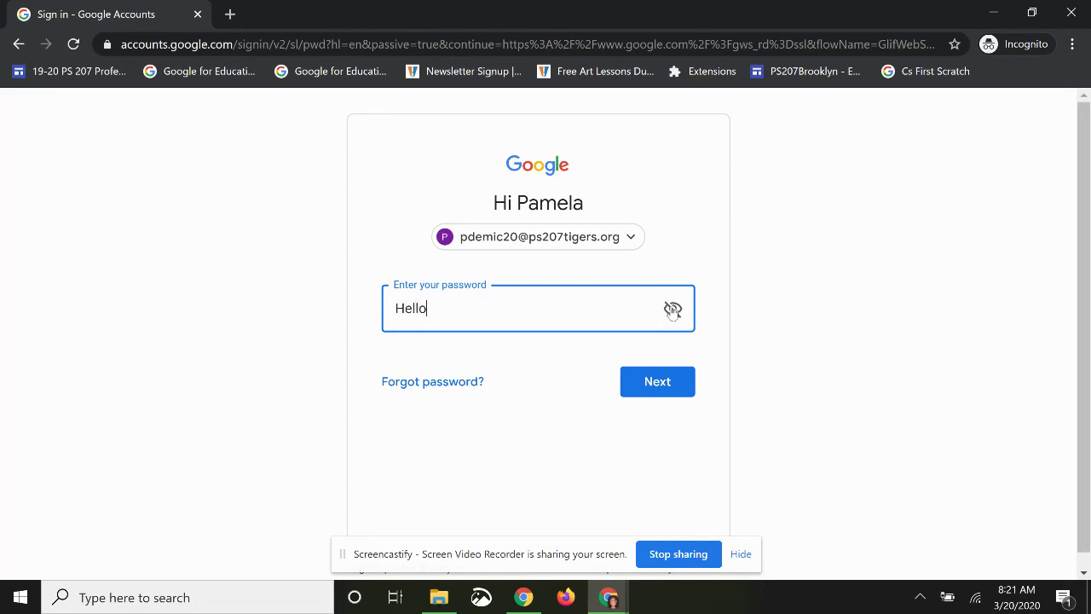
left_click(661, 398)
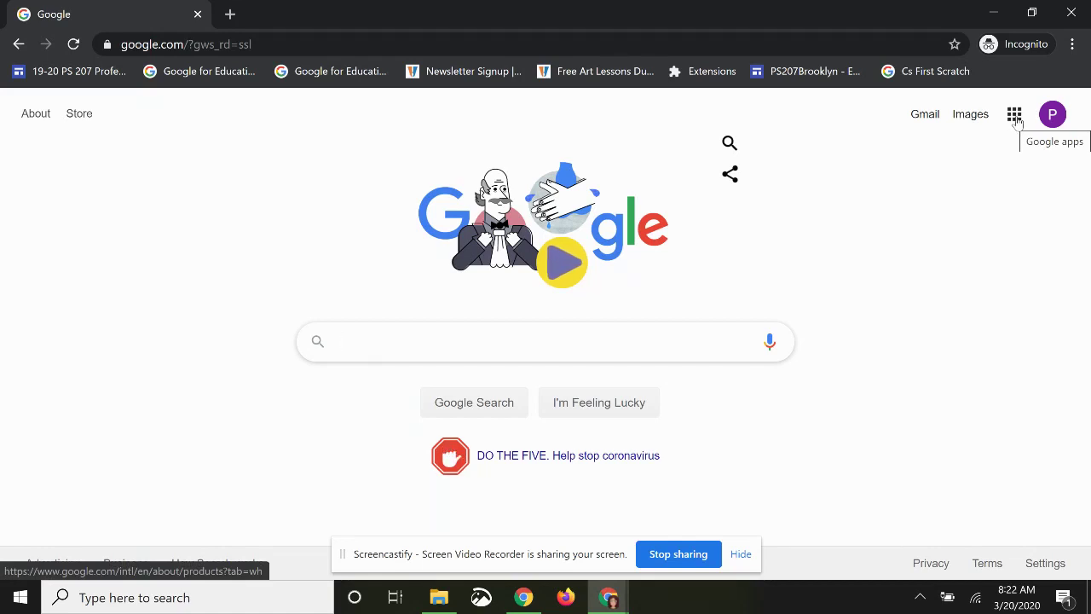
- Open Google Classroom from the Google apps grid
left_click(1015, 116)
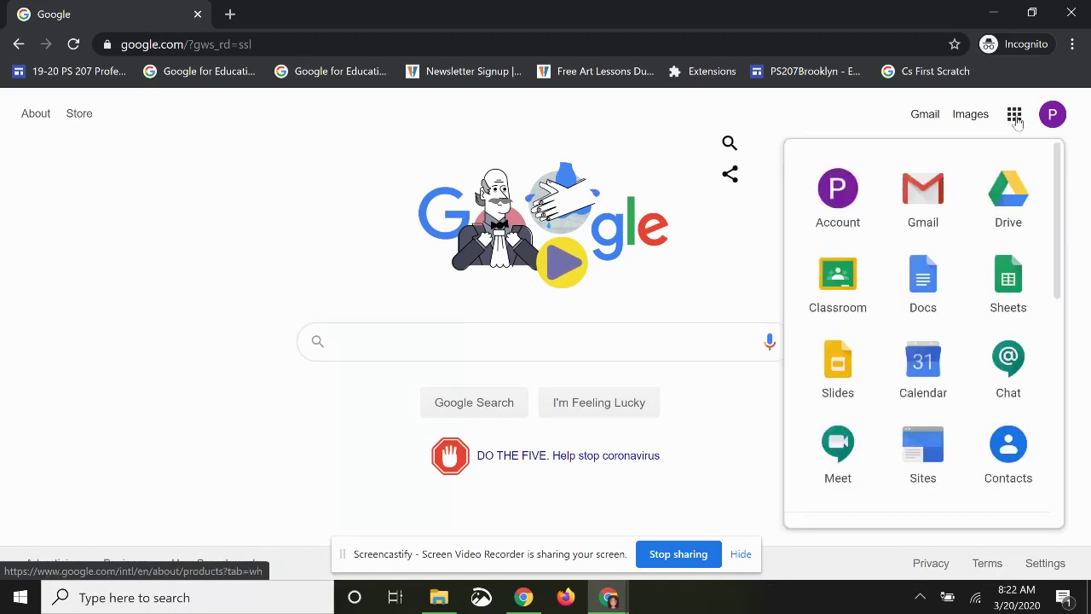
left_click(844, 292)
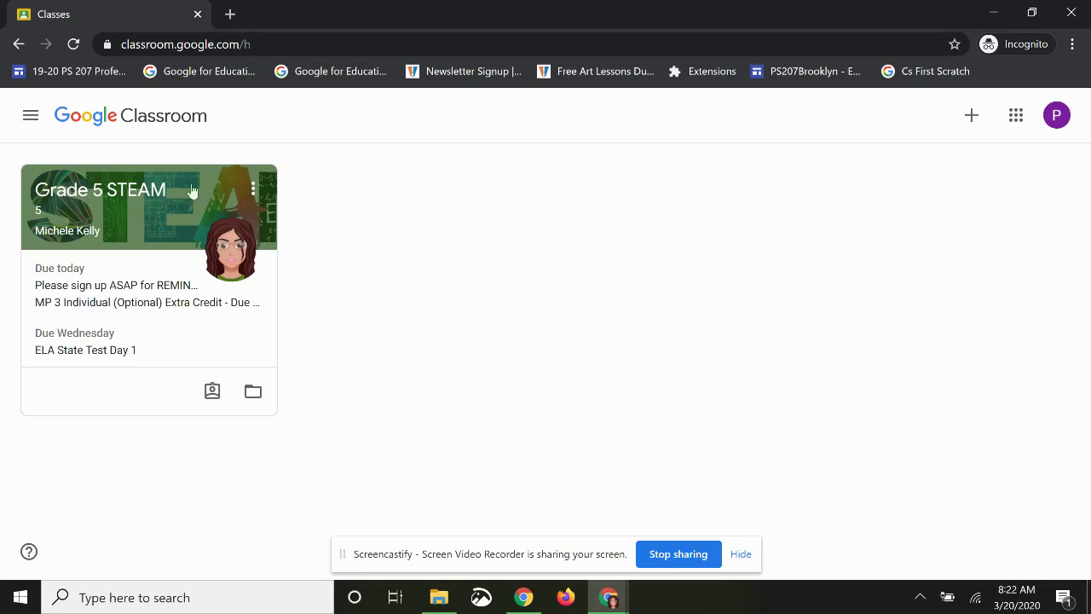
- Open the Grade 5 STEAM class's Classwork page and dismiss the progress-tracking tip
left_click(138, 195)
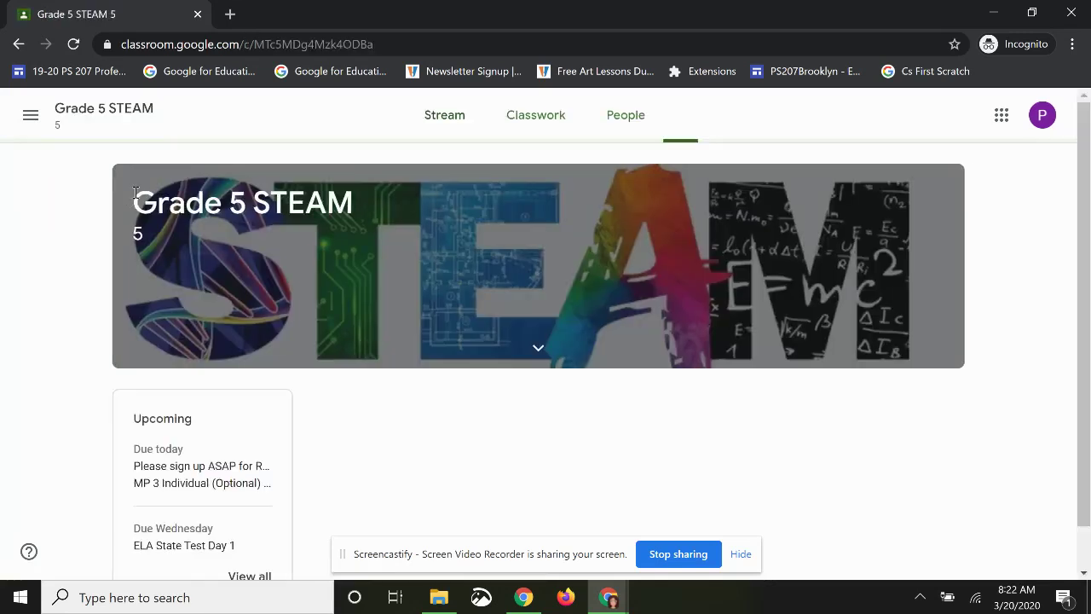
left_click(523, 120)
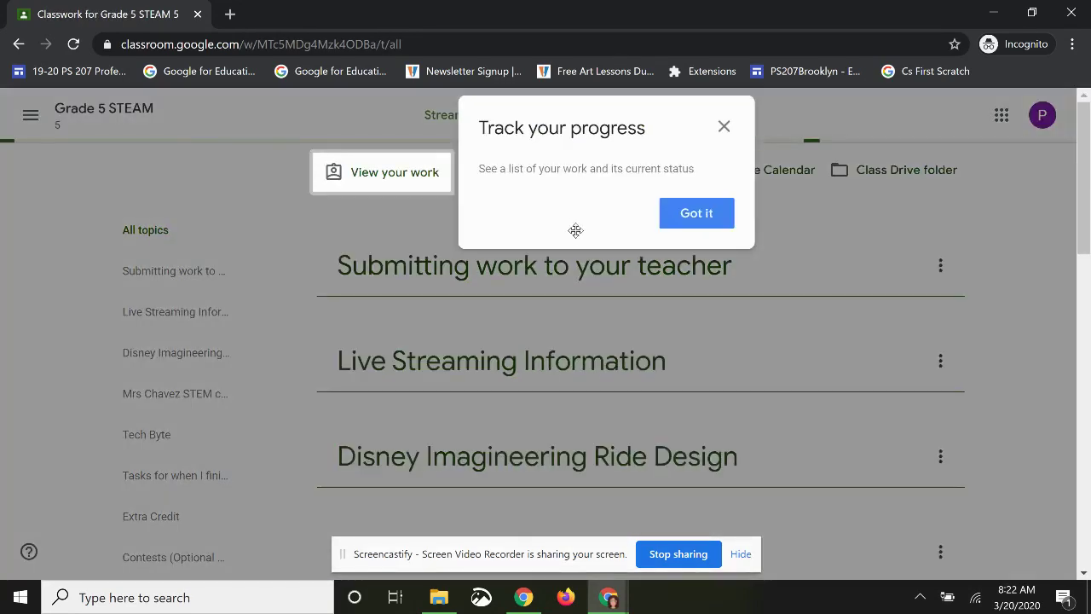
left_click(724, 223)
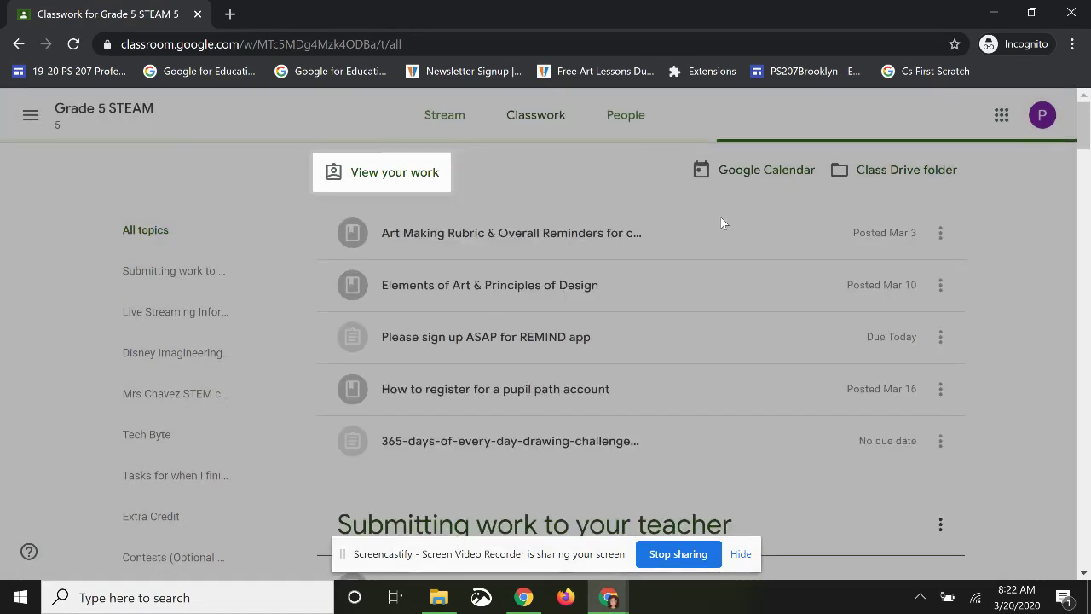
- Expand the MP 3 Individual (Optional) Extra Credit assignment to read its instructions
scroll(564, 220, "down", 8)
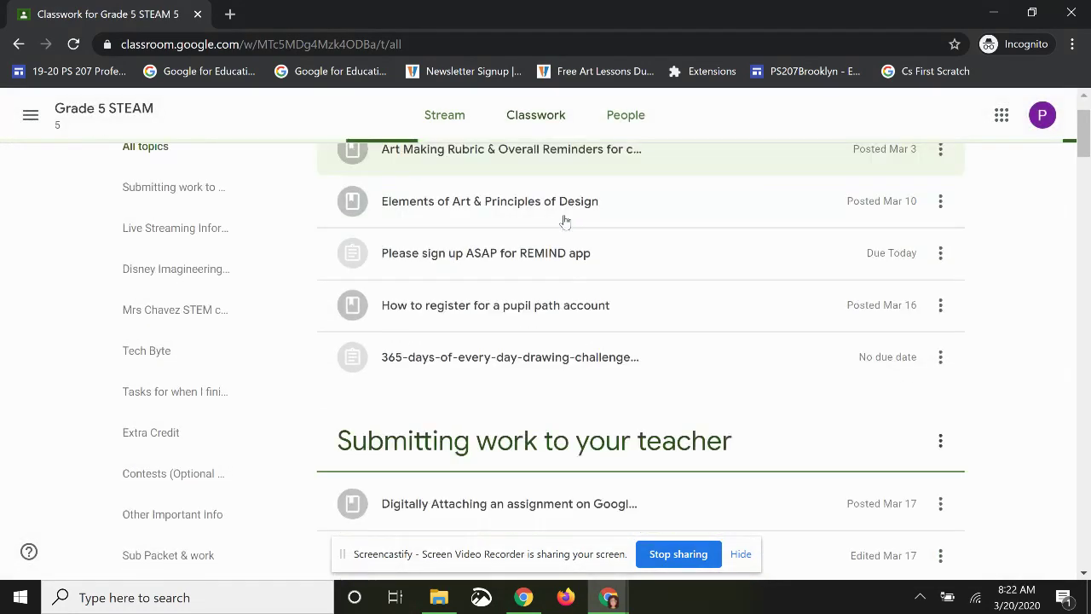
scroll(529, 226, "down", 15)
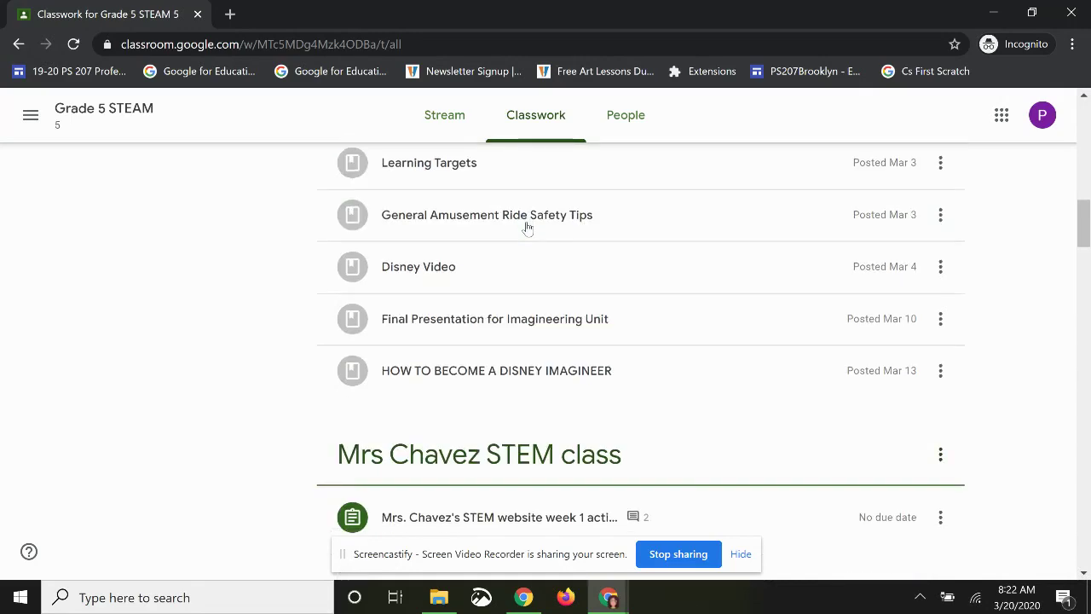
scroll(527, 227, "down", 8)
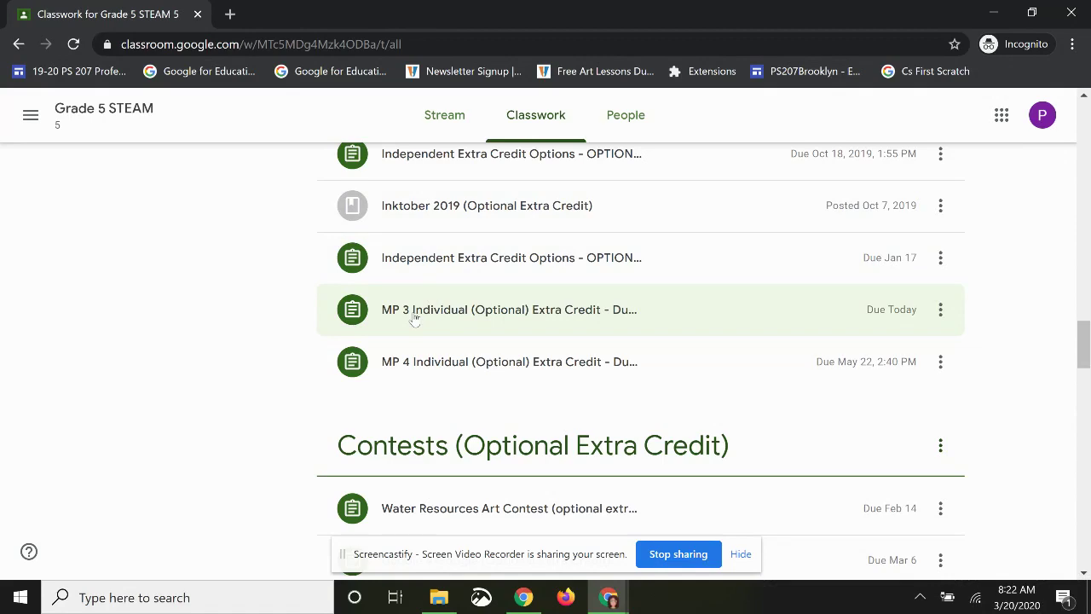
left_click(416, 317)
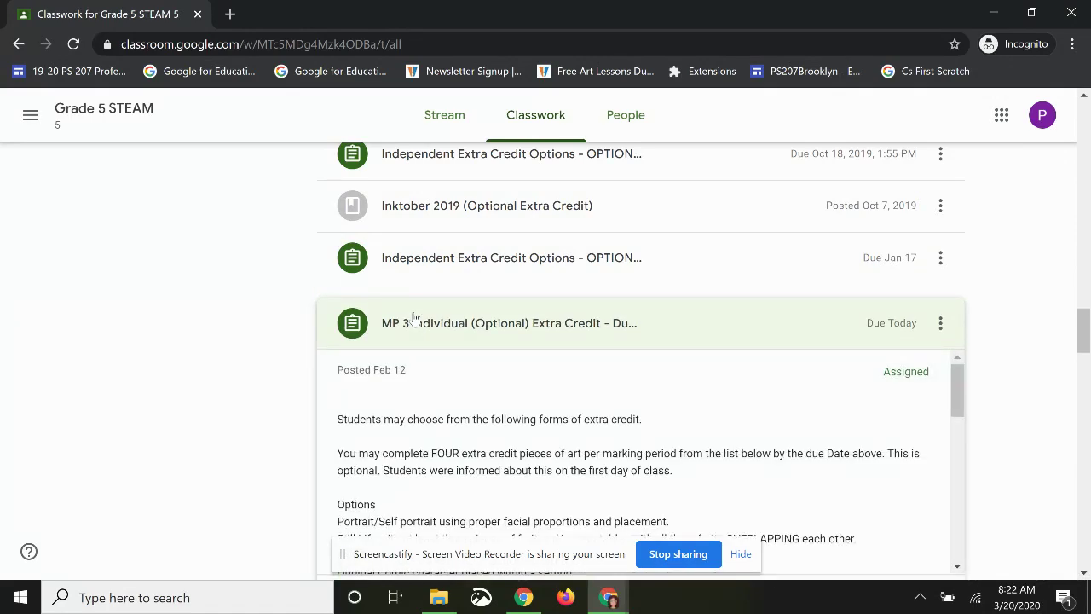
scroll(426, 294, "down", 2)
scroll(430, 282, "up", 1)
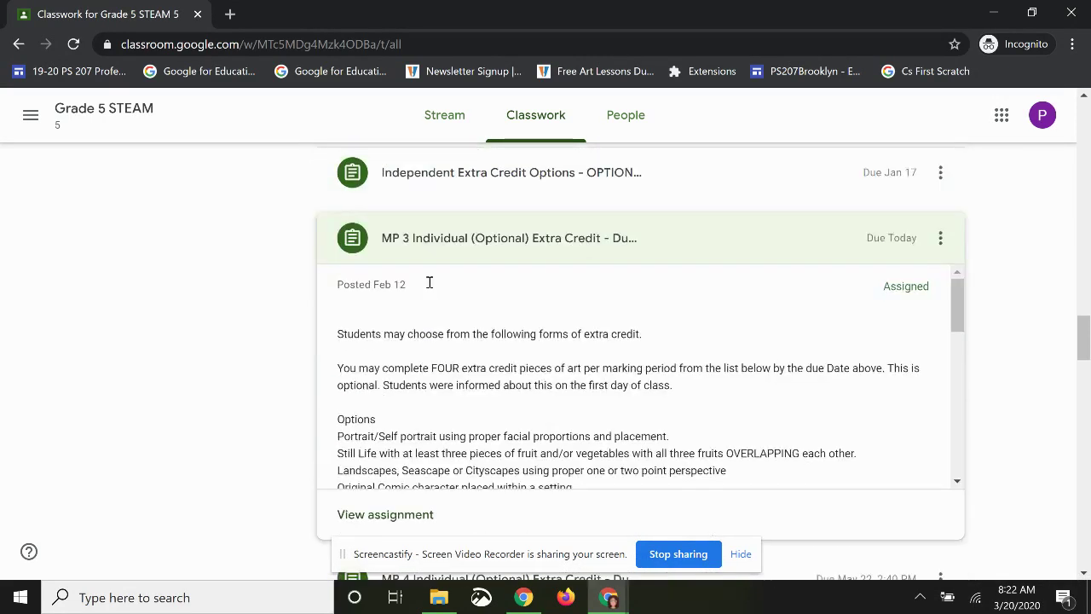
scroll(433, 288, "down", 1)
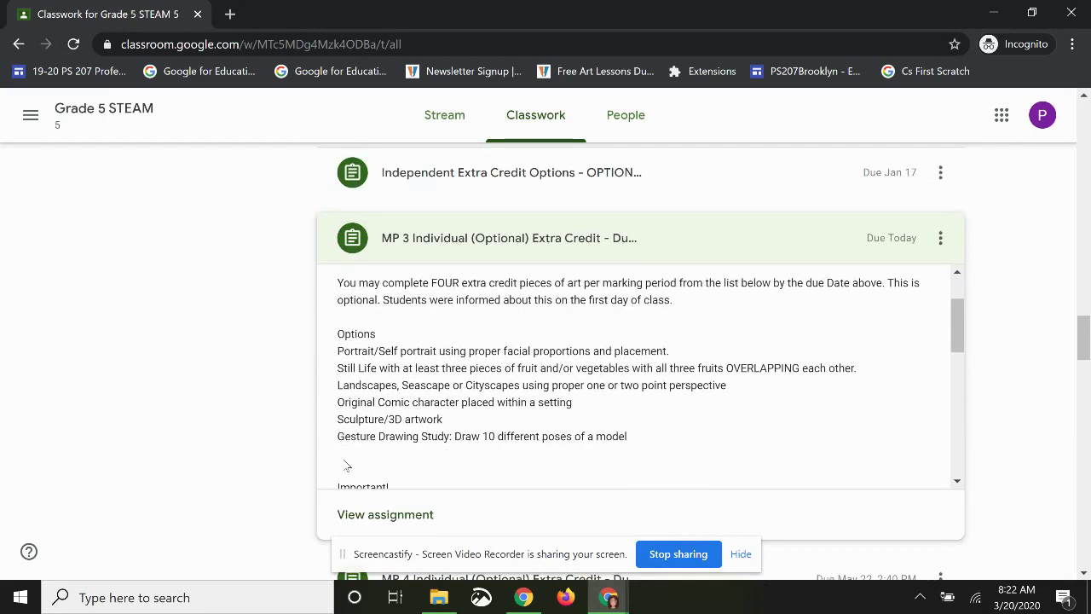
- Open the MP 3 assignment details and post a private comment greeting the teacher
left_click(369, 515)
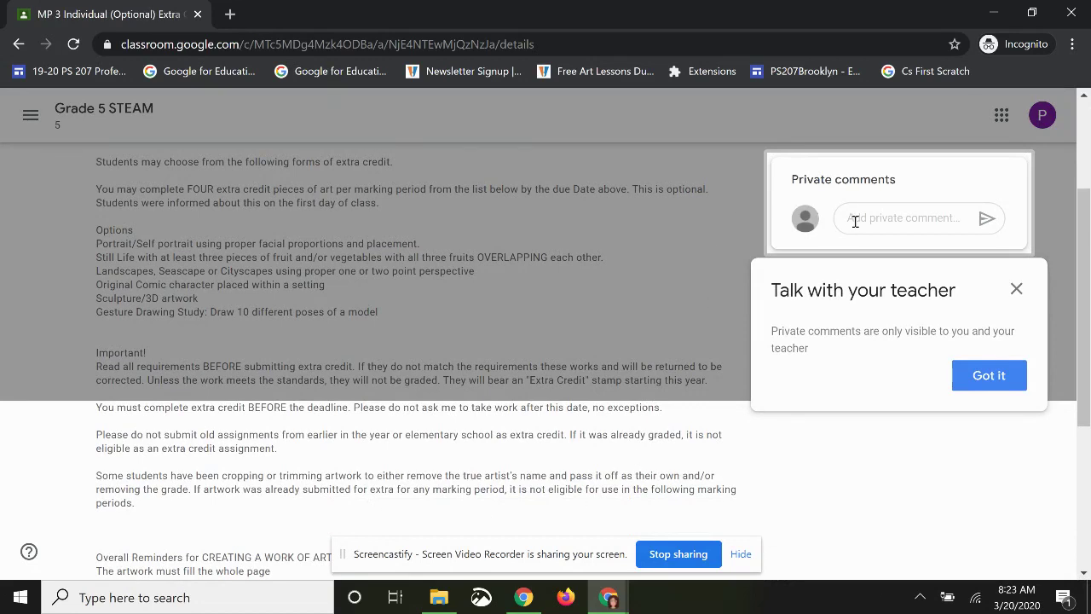
left_click(855, 221)
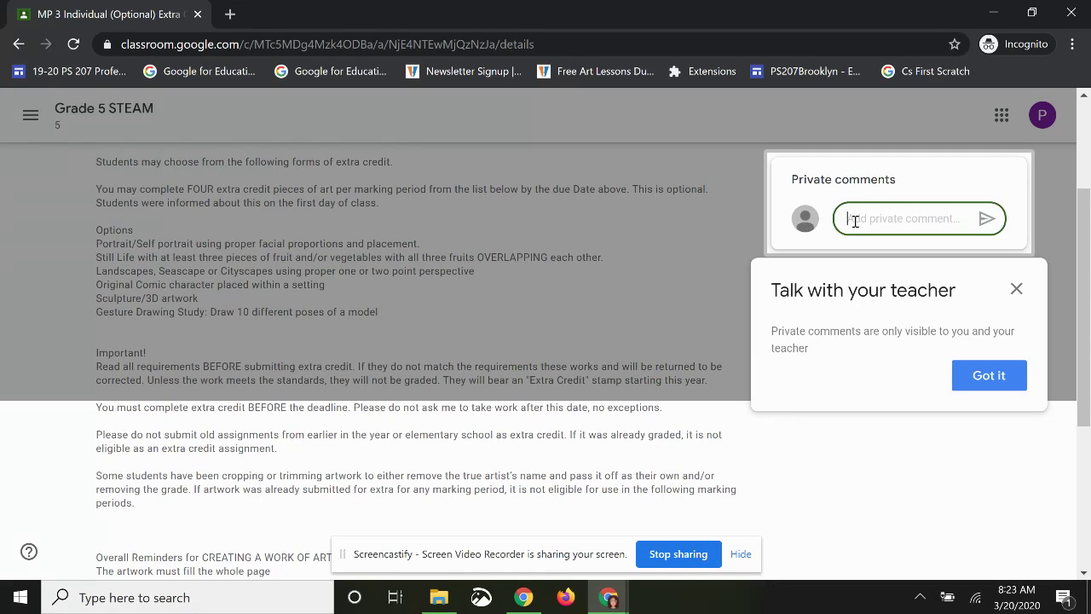
type("hello")
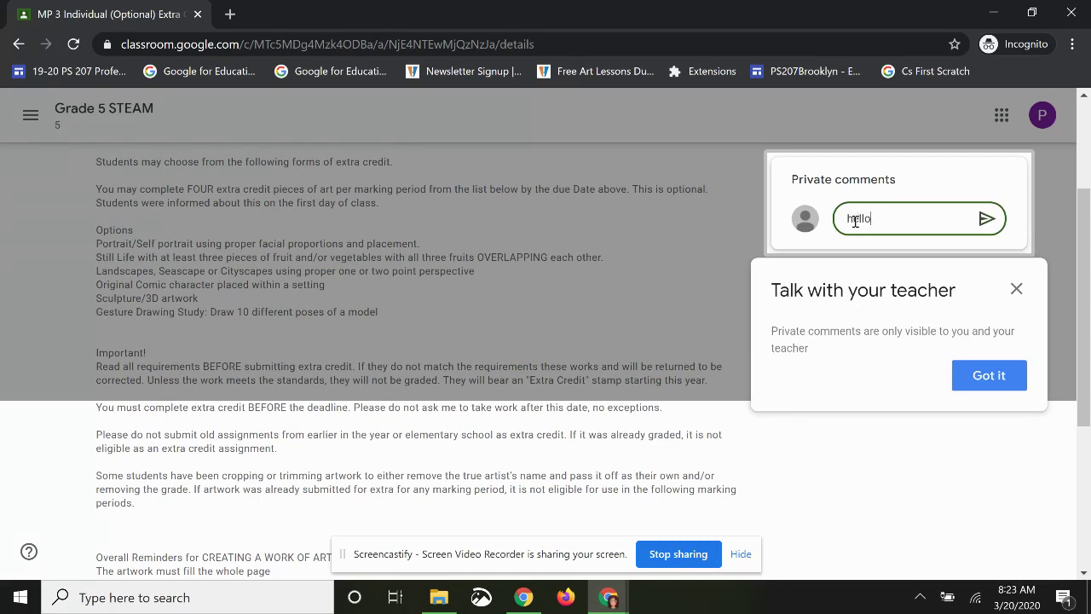
type(" Mrs. Kelly")
left_click(989, 380)
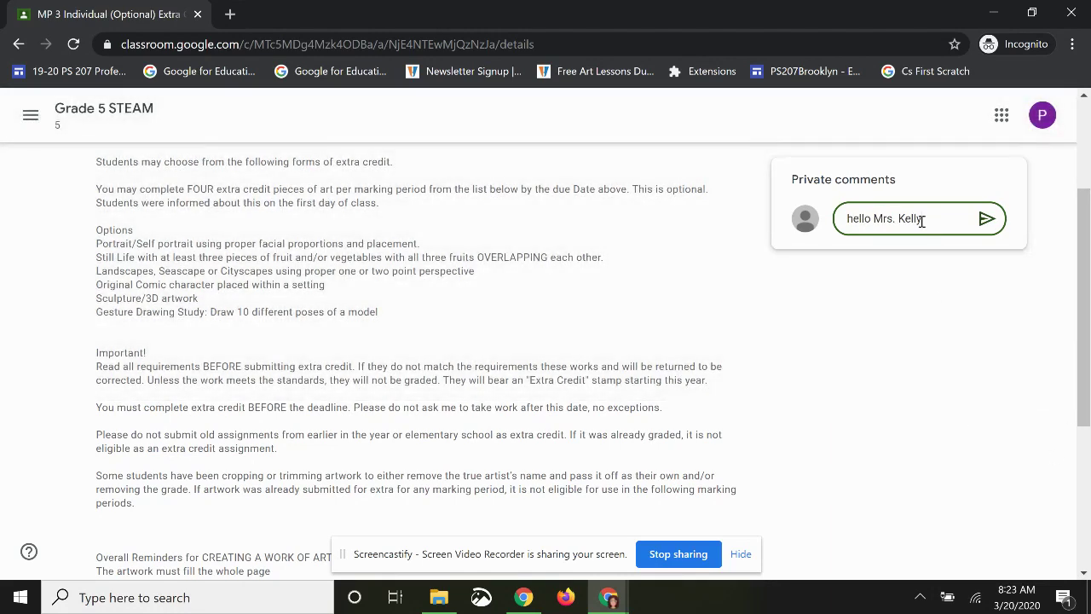
left_click(987, 220)
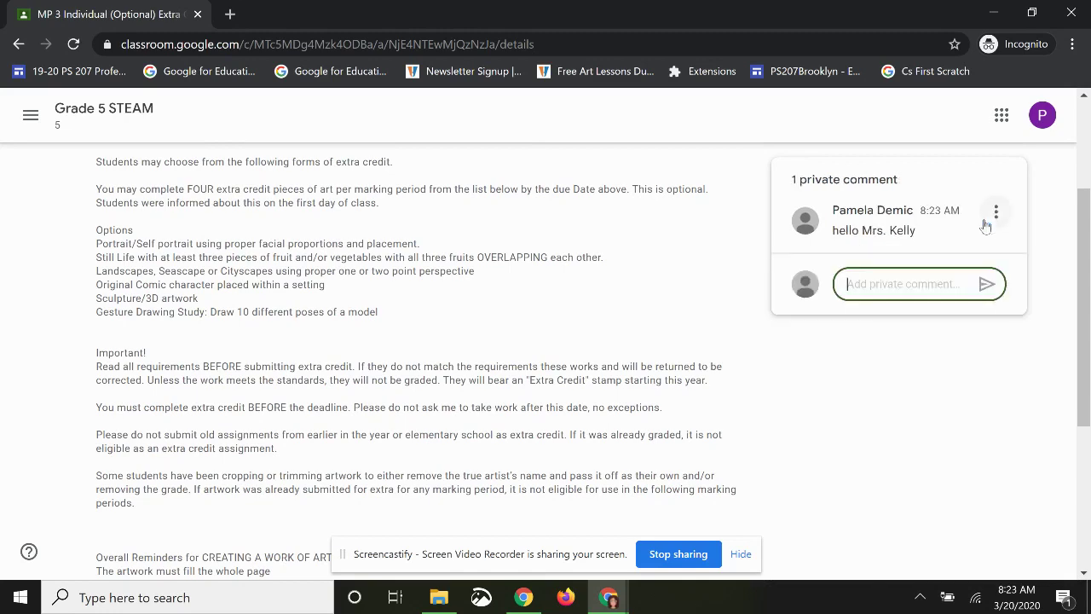
scroll(986, 225, "up", 3)
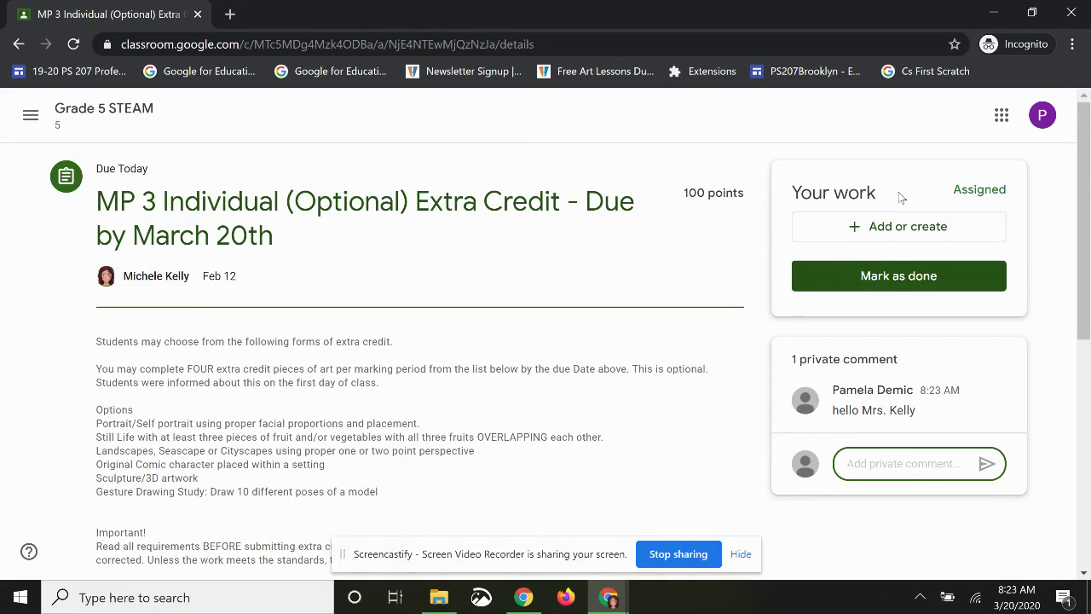
- Create a new blank Google Doc in the assignment's work and open it
left_click(859, 234)
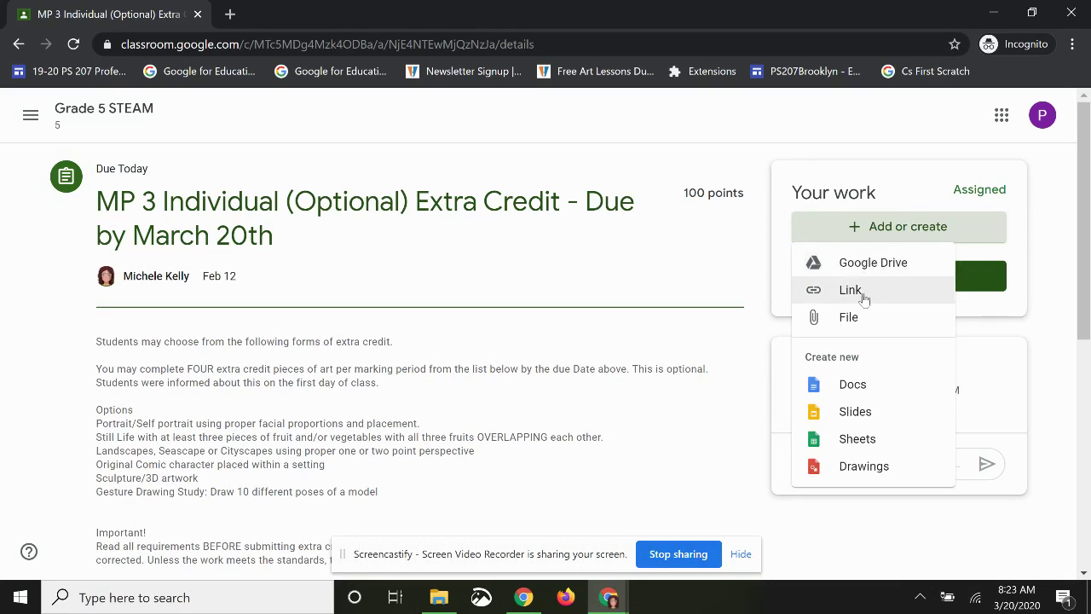
left_click(845, 386)
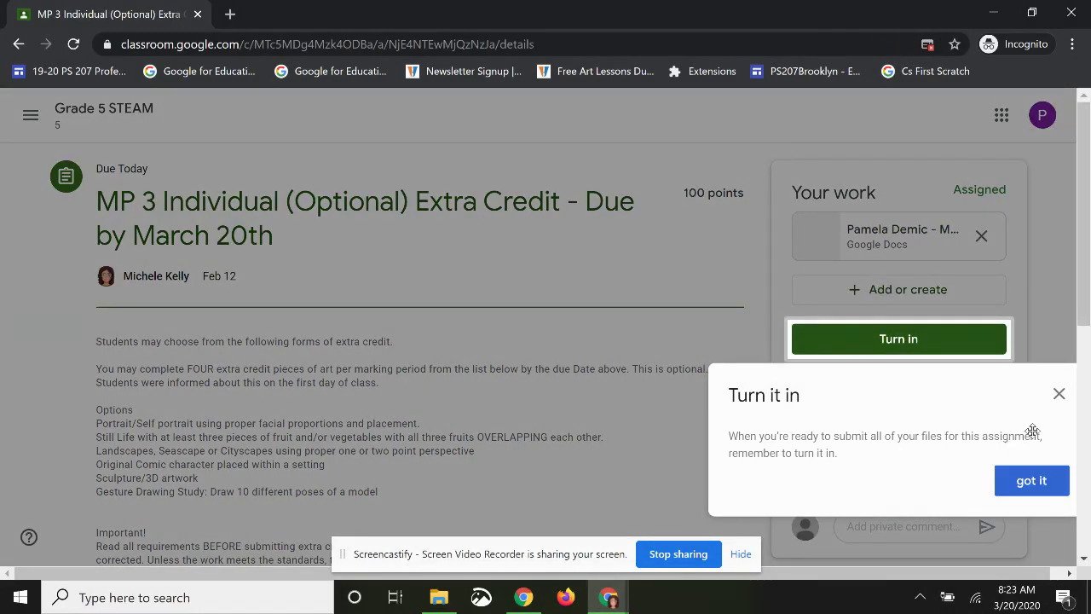
left_click(1059, 395)
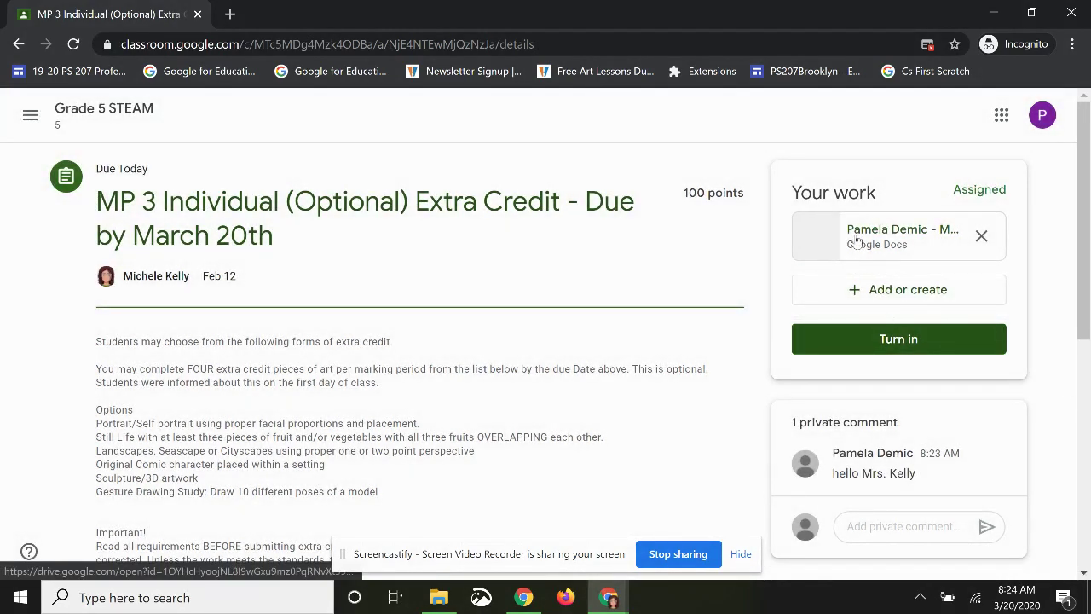
left_click(856, 242)
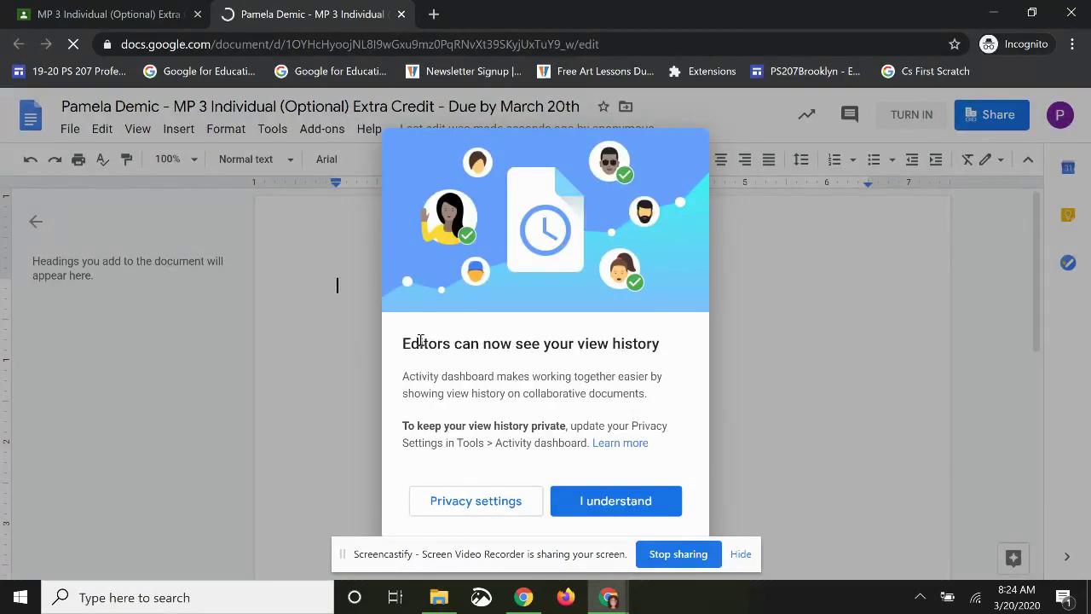
- Paste the sentence describing the drawing as a student's gift to the teacher, and hide the outline
left_click(628, 499)
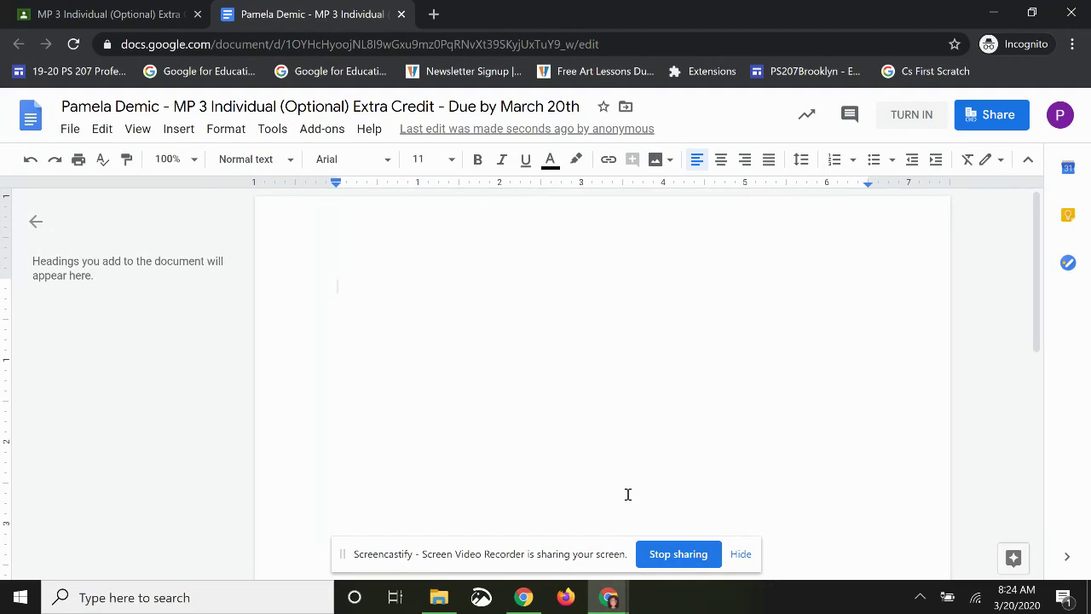
type("This is a drawing given by a student to Mrs. Kelly.")
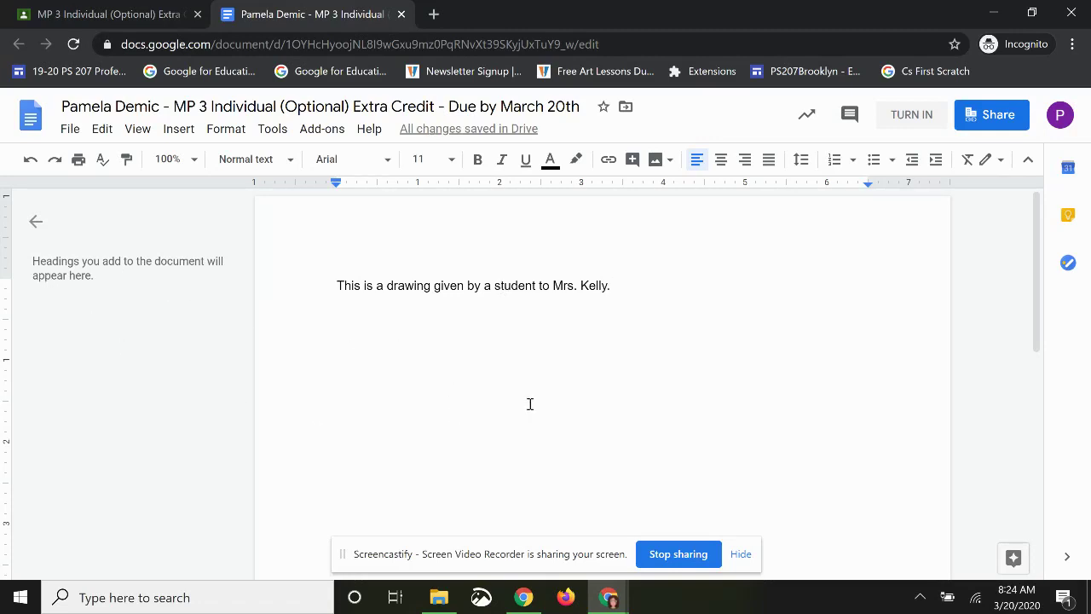
left_click(36, 221)
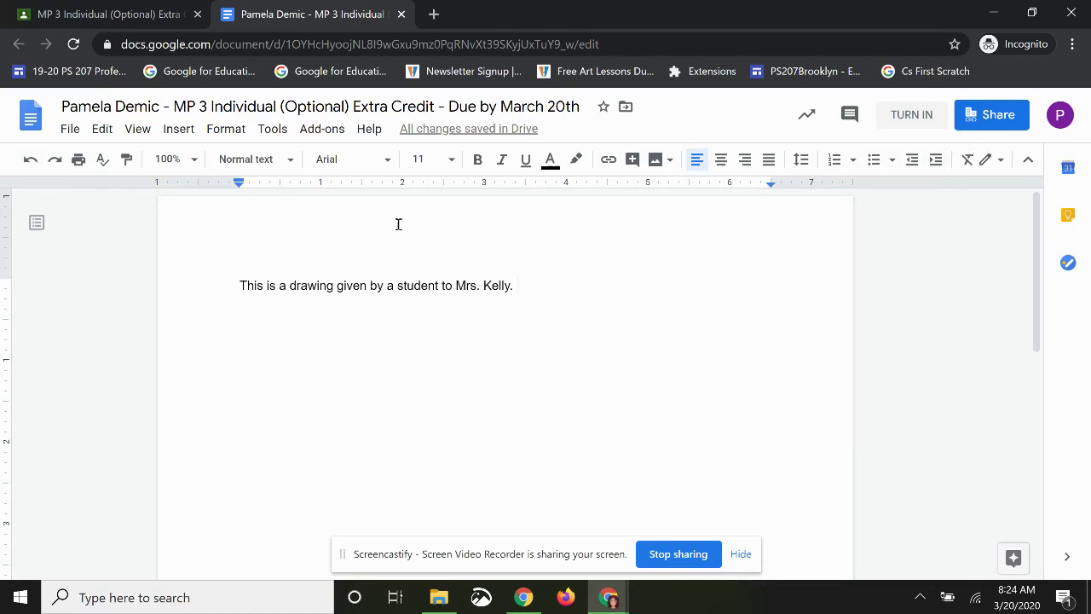
- Close the Google Doc tab, leaving the Classroom assignment page open
left_click(129, 19)
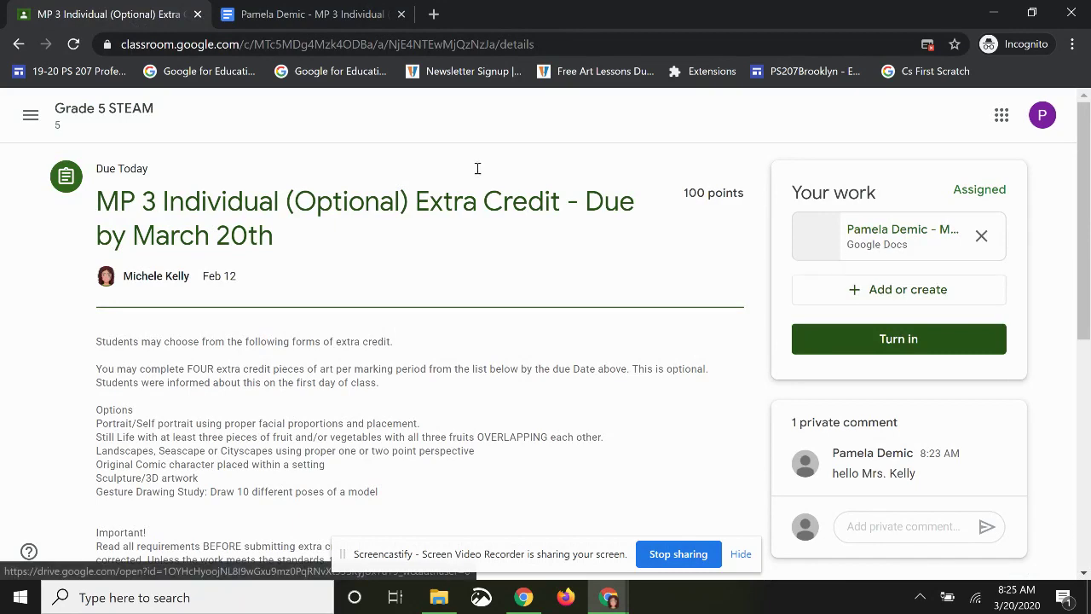
left_click(344, 25)
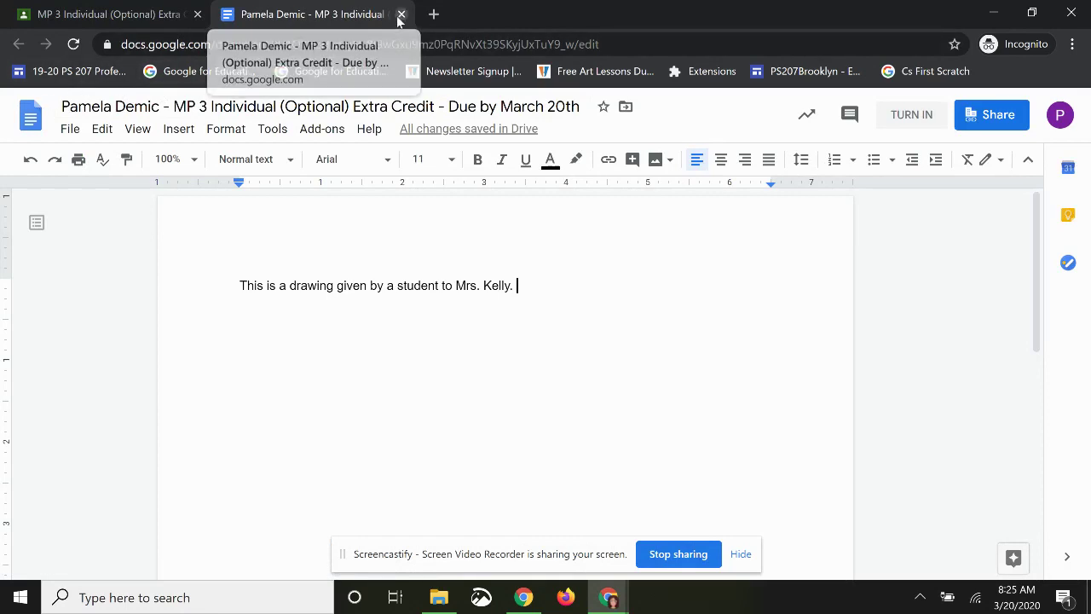
left_click(400, 14)
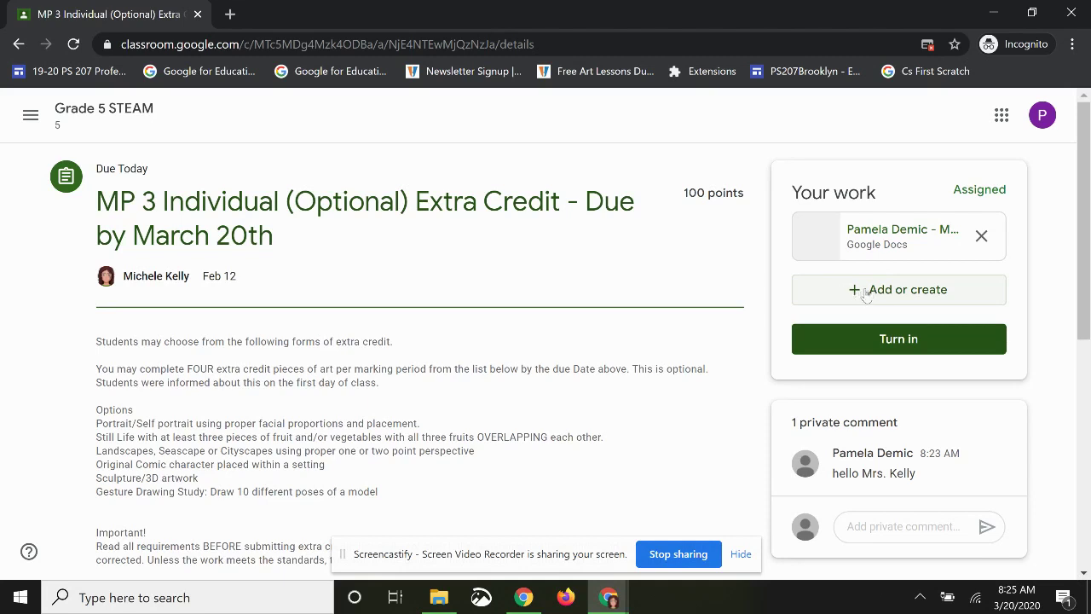
- Upload IMG_9467.jpg from the Downloads folder and attach it to the assignment
left_click(856, 292)
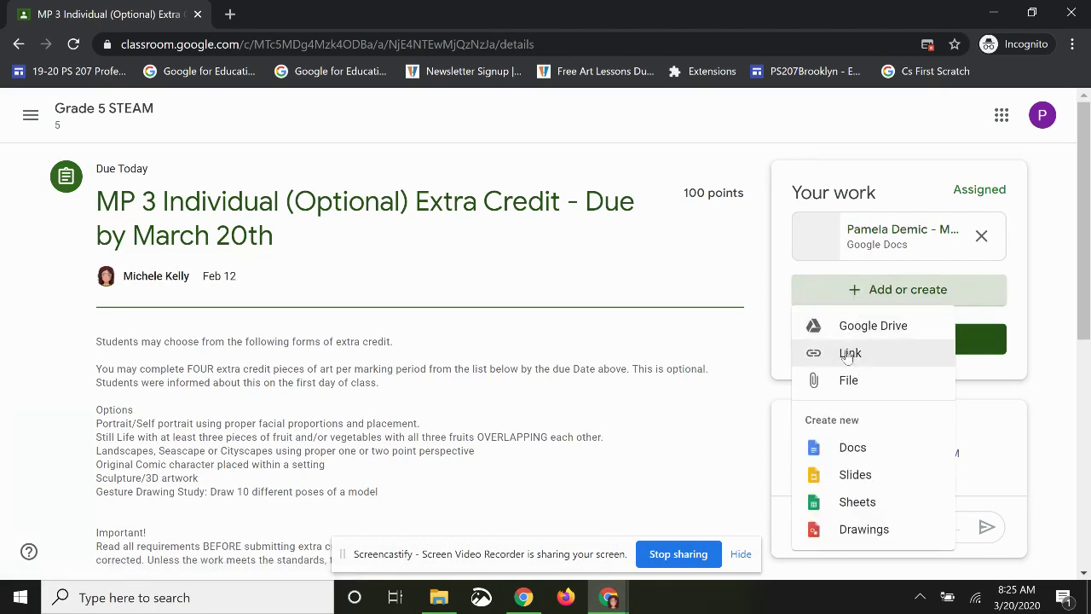
left_click(848, 380)
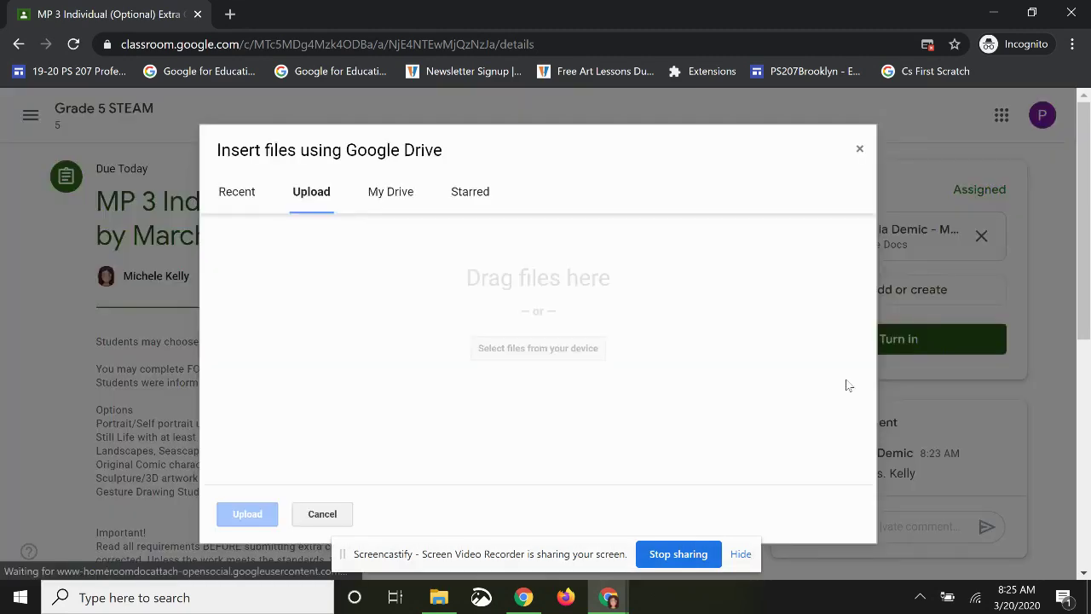
left_click(535, 357)
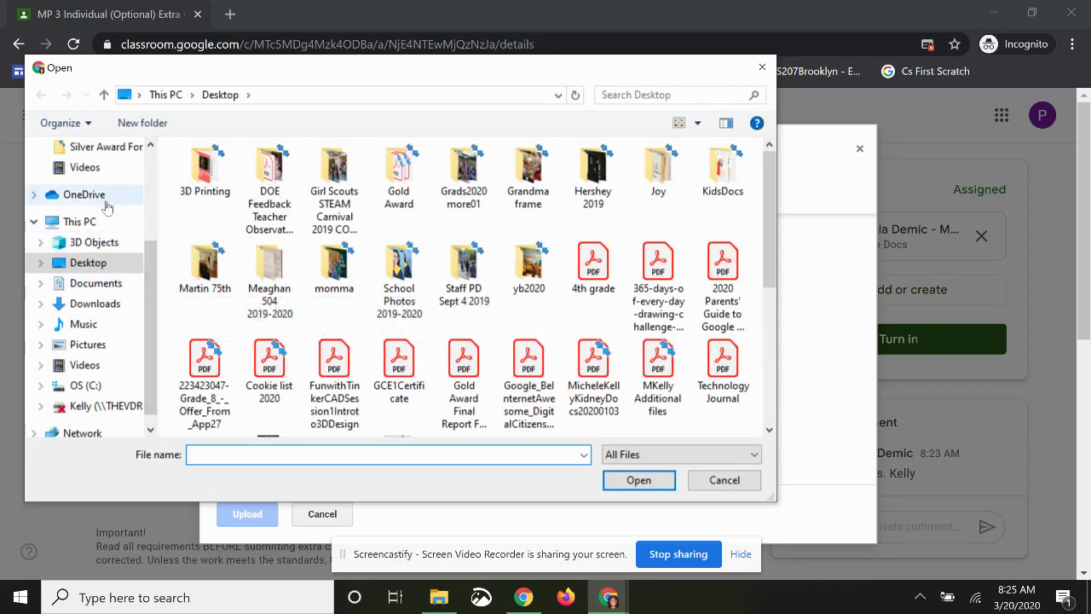
scroll(111, 260, "up", 1)
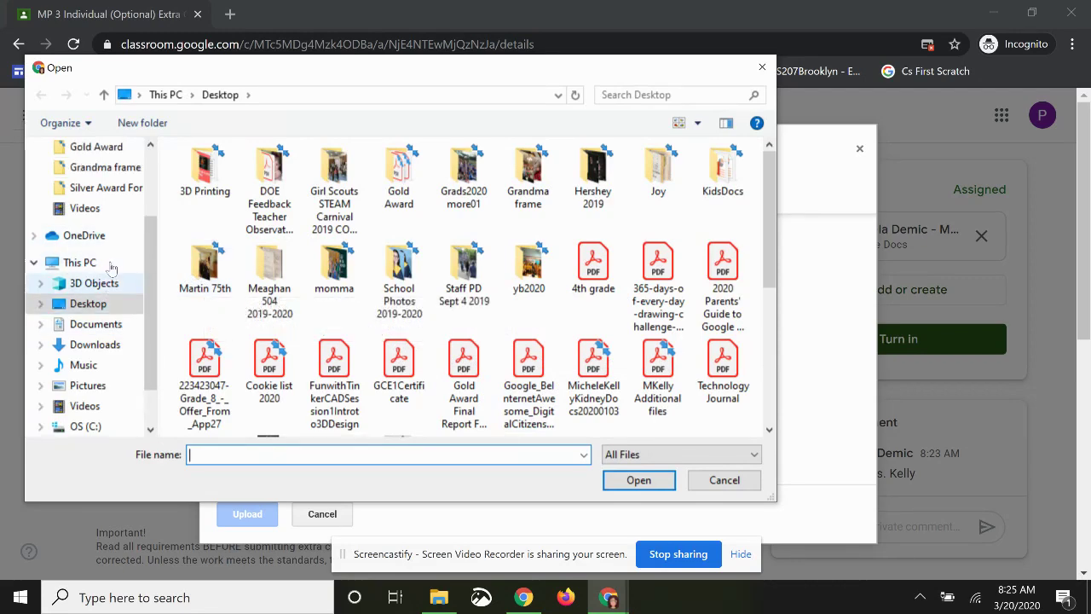
left_click(96, 346)
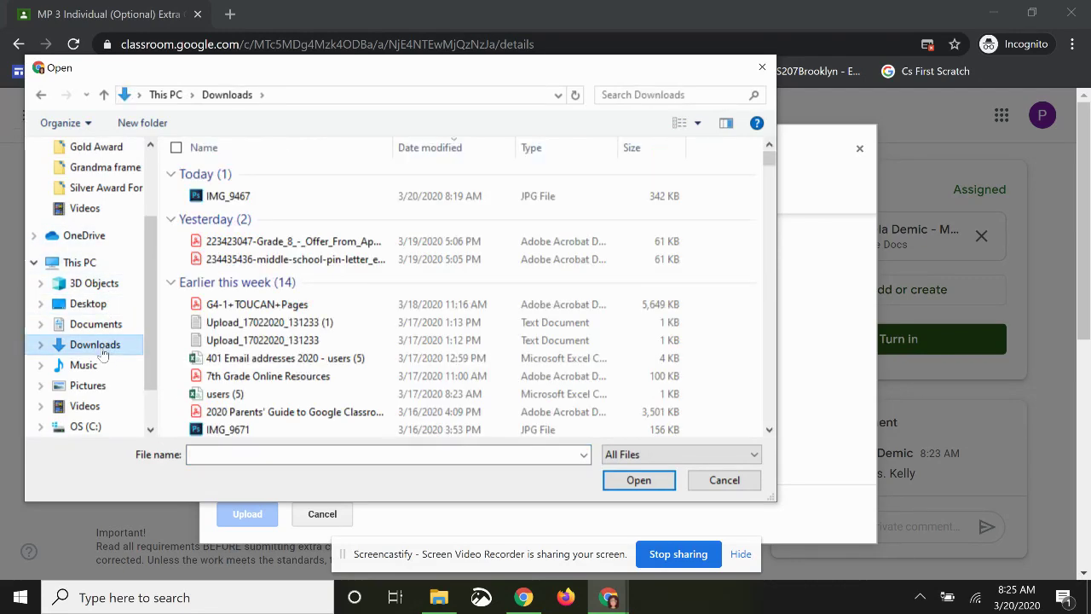
left_click(196, 197)
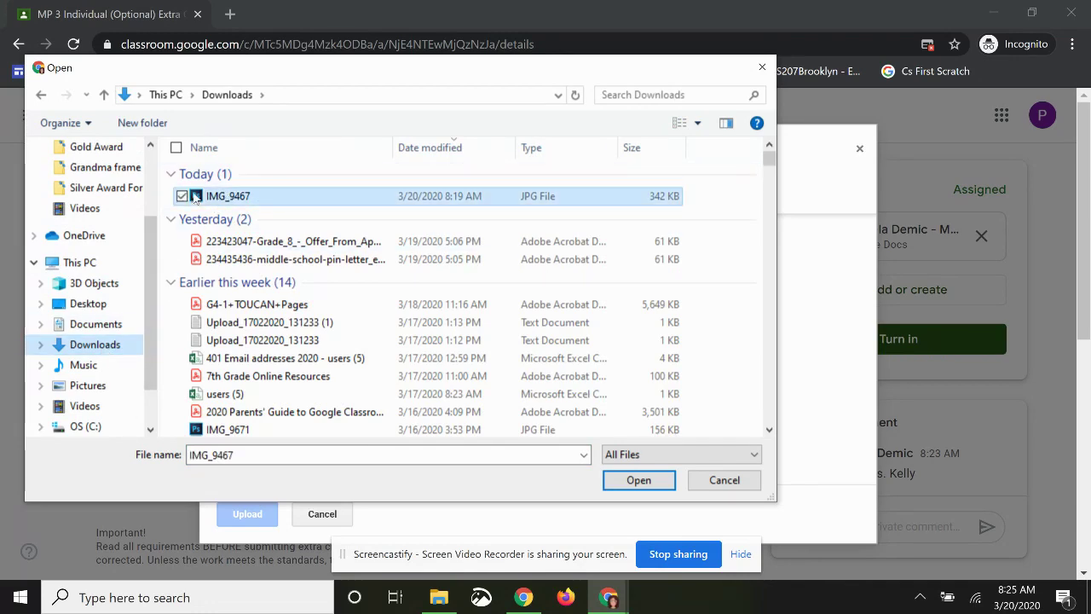
left_click(635, 482)
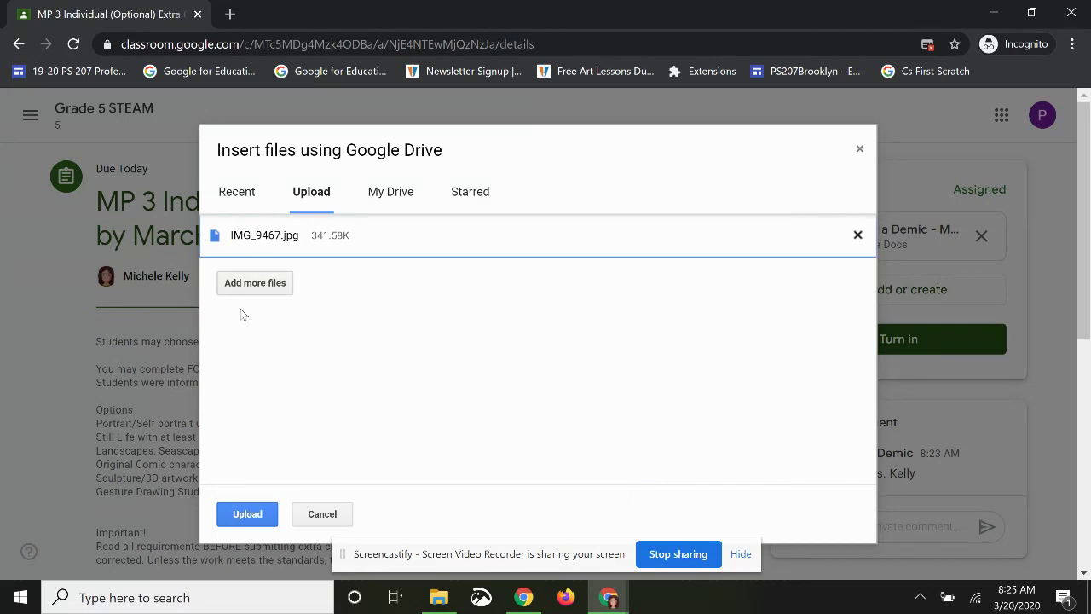
left_click(248, 515)
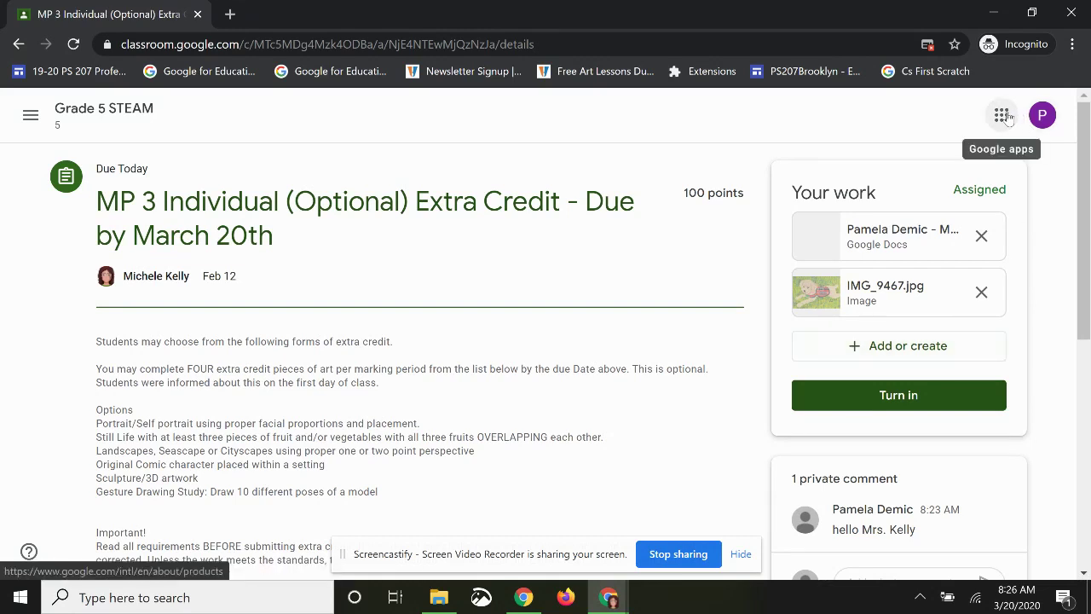
right_click(1007, 117)
- Open Gmail from the Google home page, skipping the welcome and view-choice dialogs
left_click(975, 126)
left_click(298, 14)
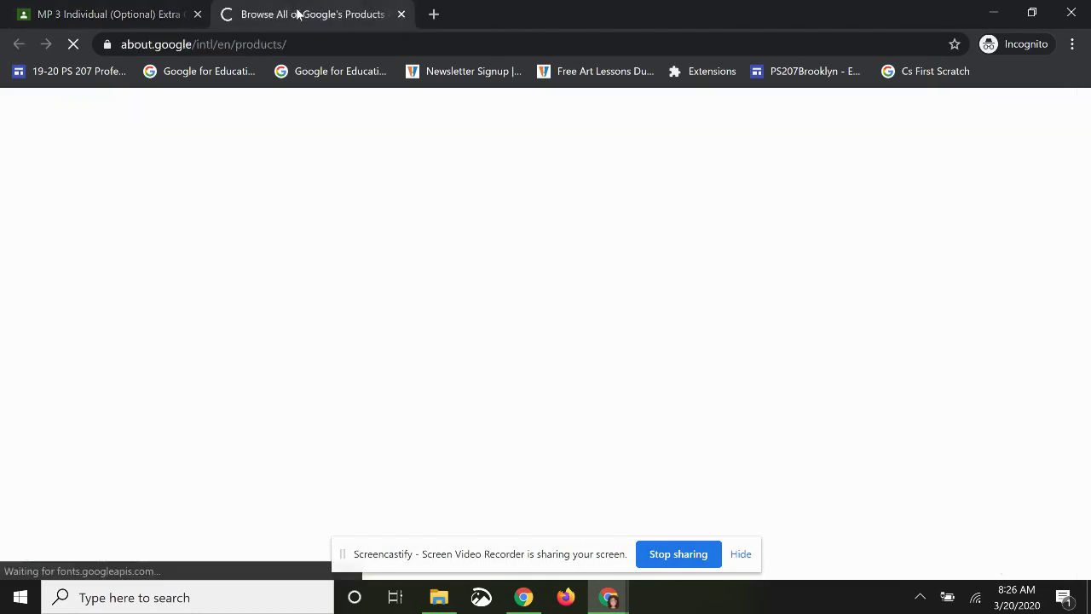
key("alt+Left")
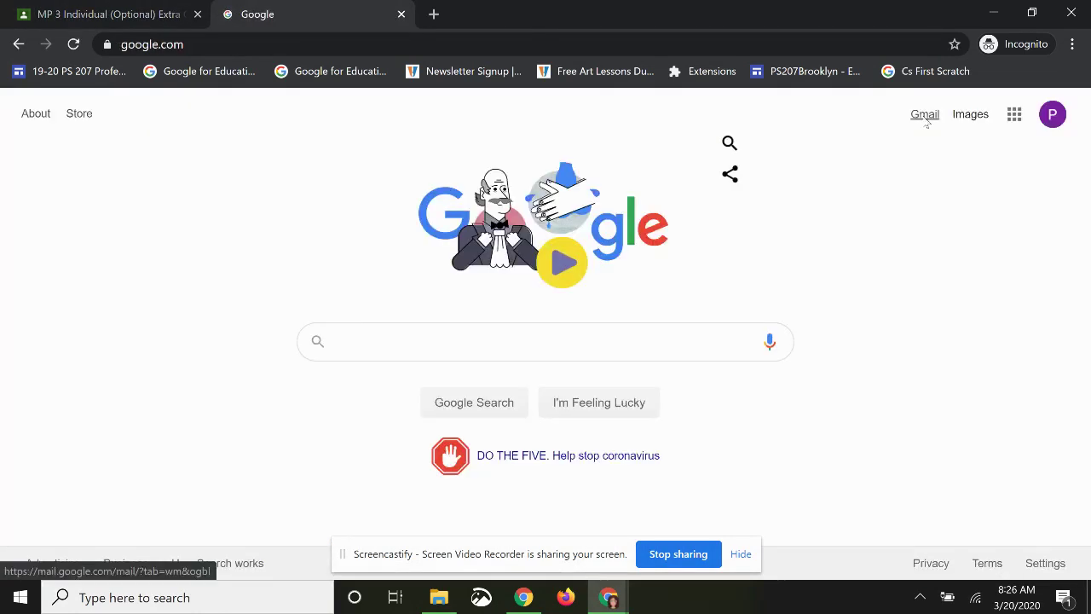
left_click(924, 116)
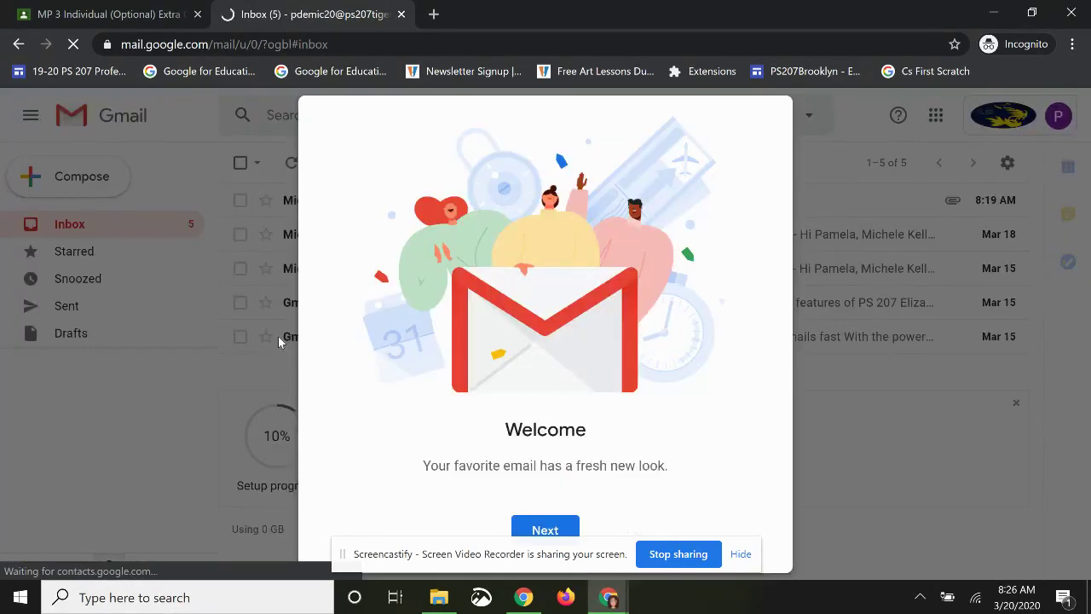
left_click(546, 530)
left_click(546, 529)
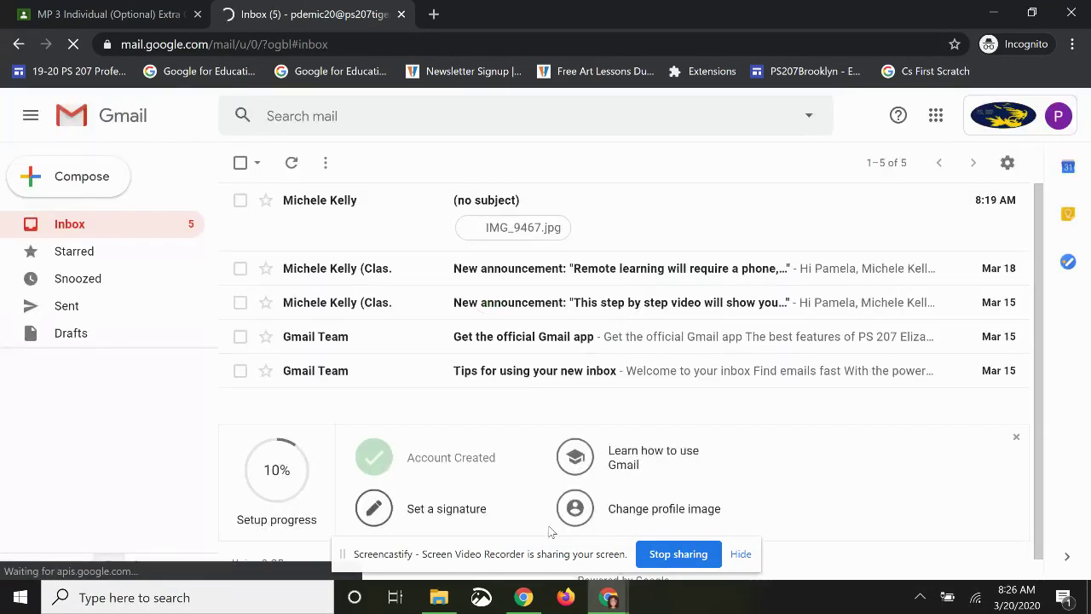
- Save the emailed IMG_9467.jpg attachment to My Drive, then return to the Classroom tab
left_click(430, 234)
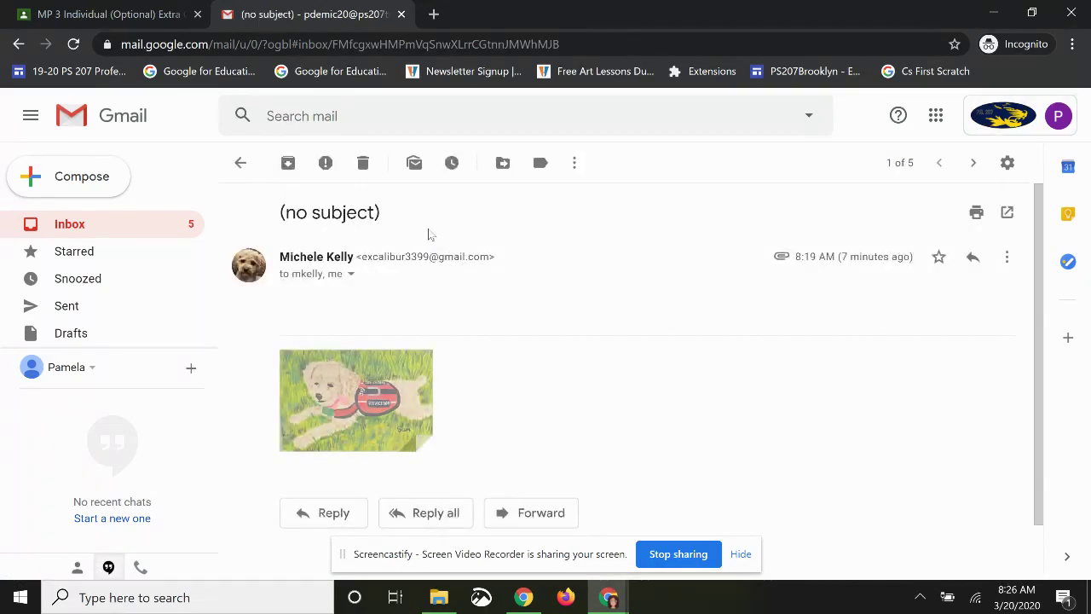
scroll(430, 234, "down", 1)
mouse_move(349, 363)
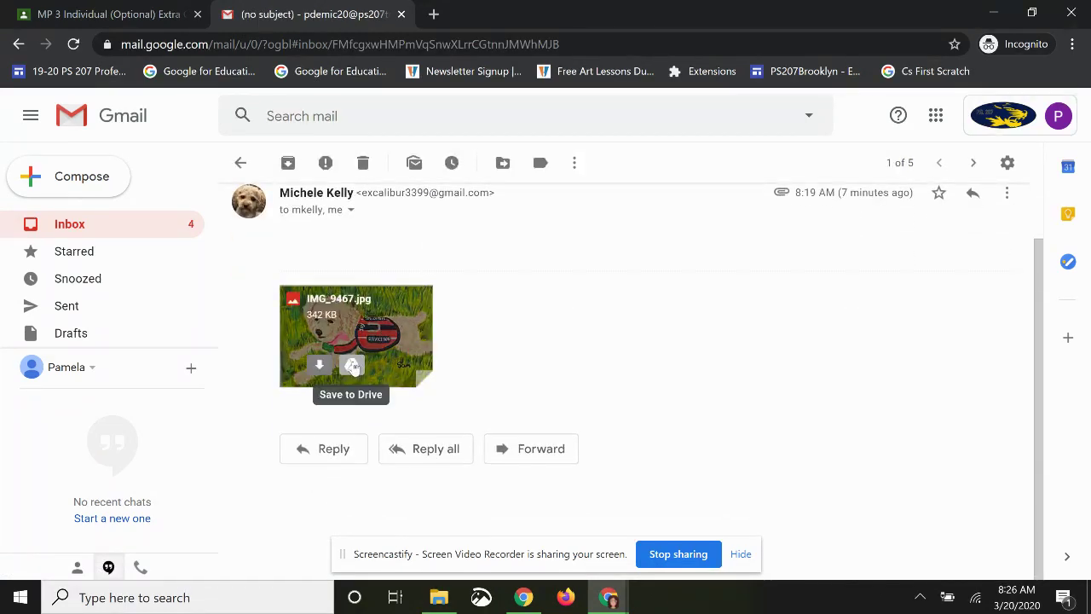
left_click(353, 365)
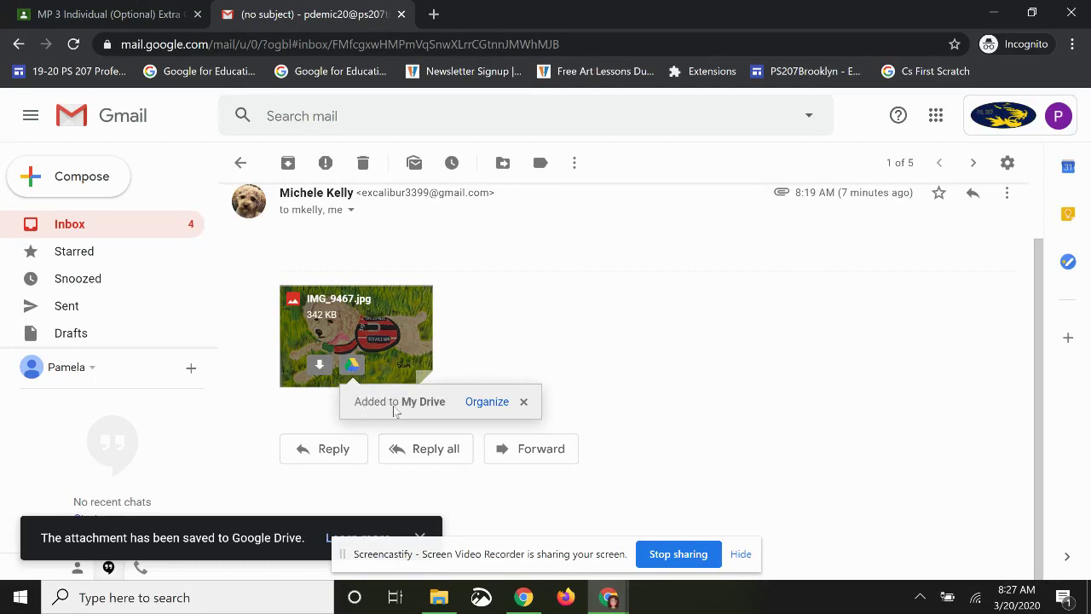
left_click(107, 14)
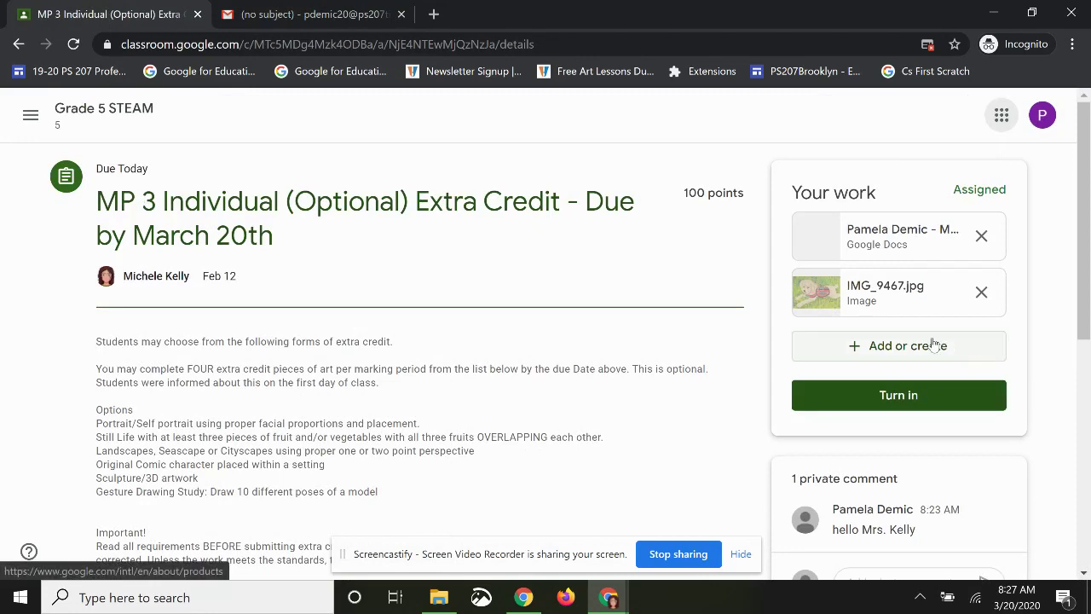
- Attach another copy of IMG_9467.jpg from My Drive to the assignment's work
left_click(881, 346)
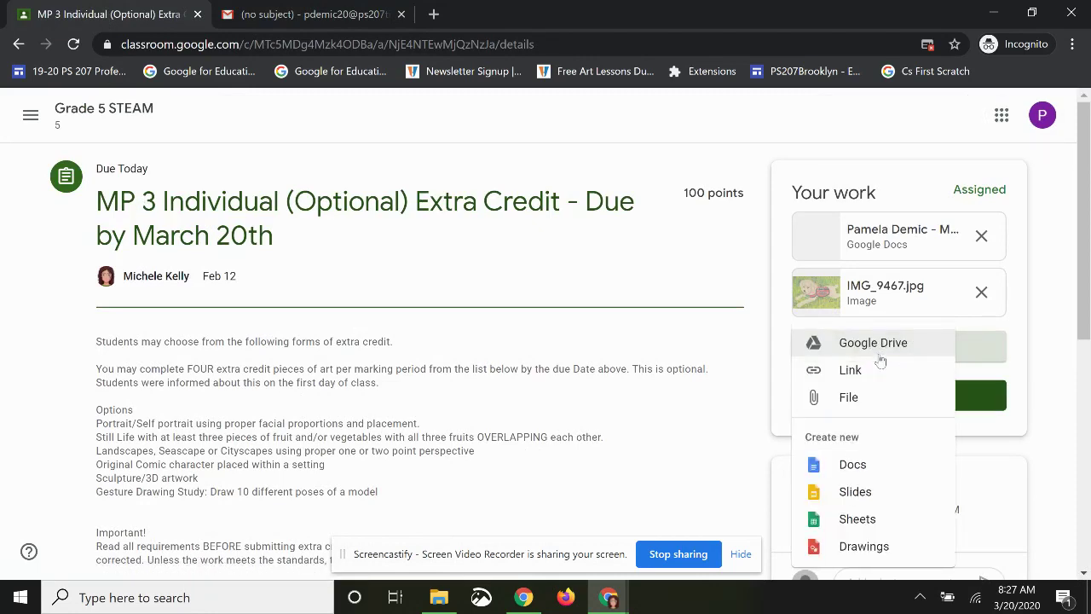
left_click(879, 354)
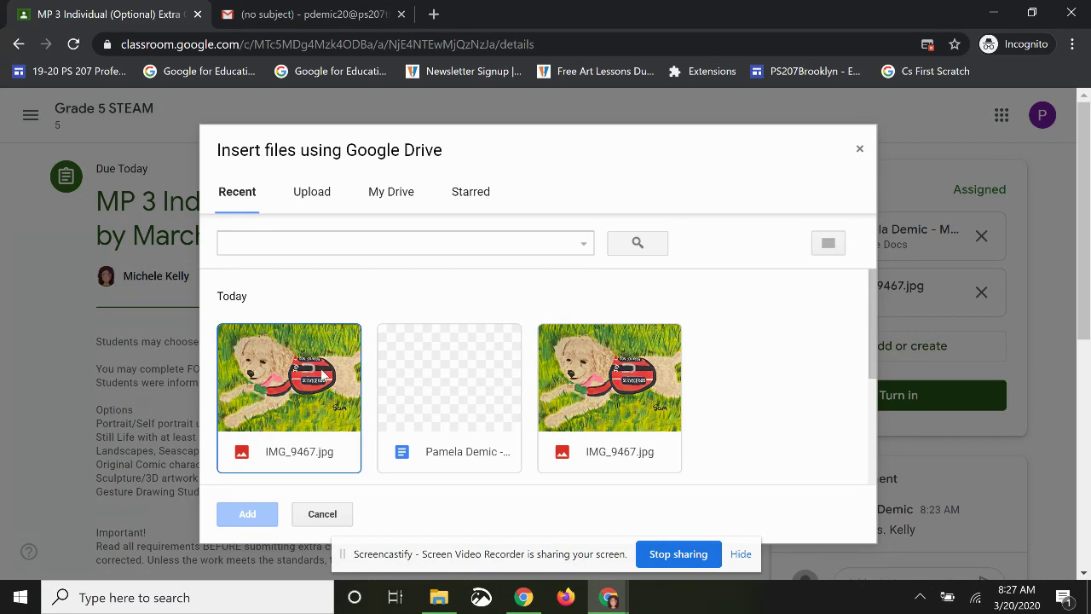
left_click(397, 199)
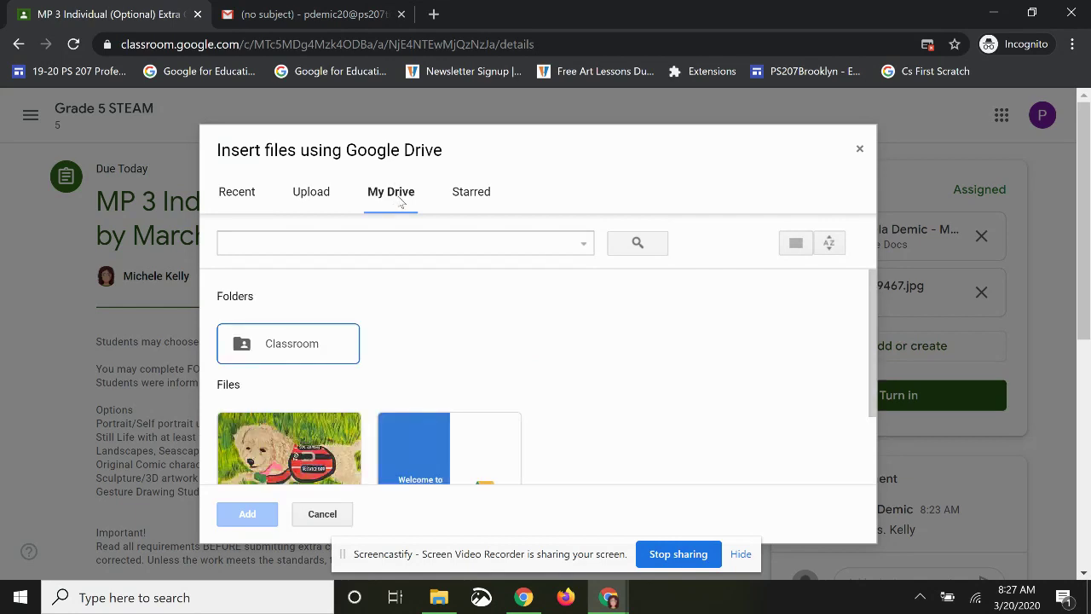
scroll(416, 218, "down", 2)
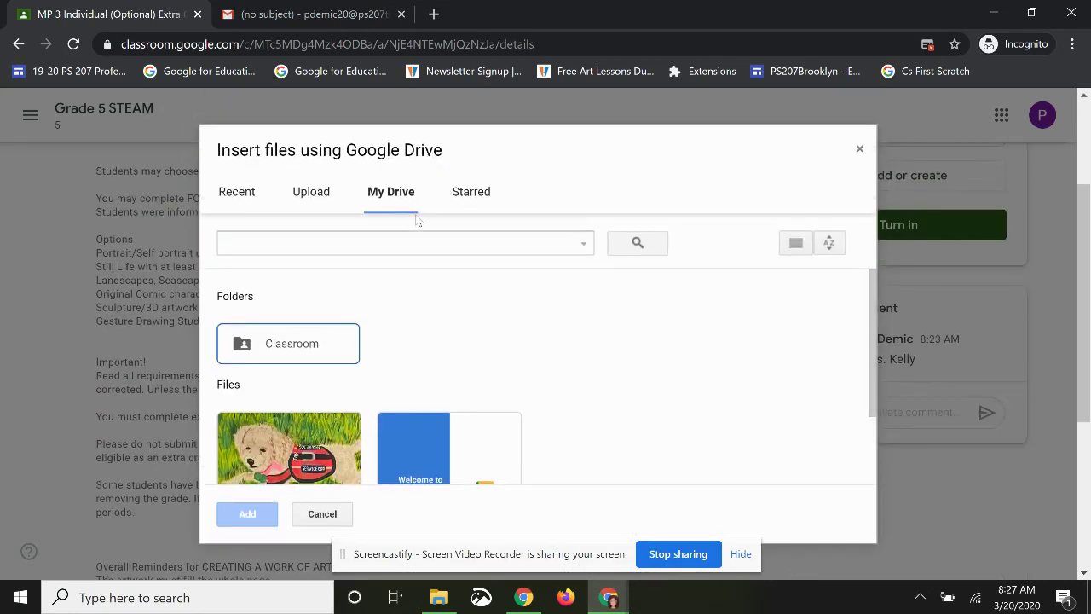
left_click(256, 439)
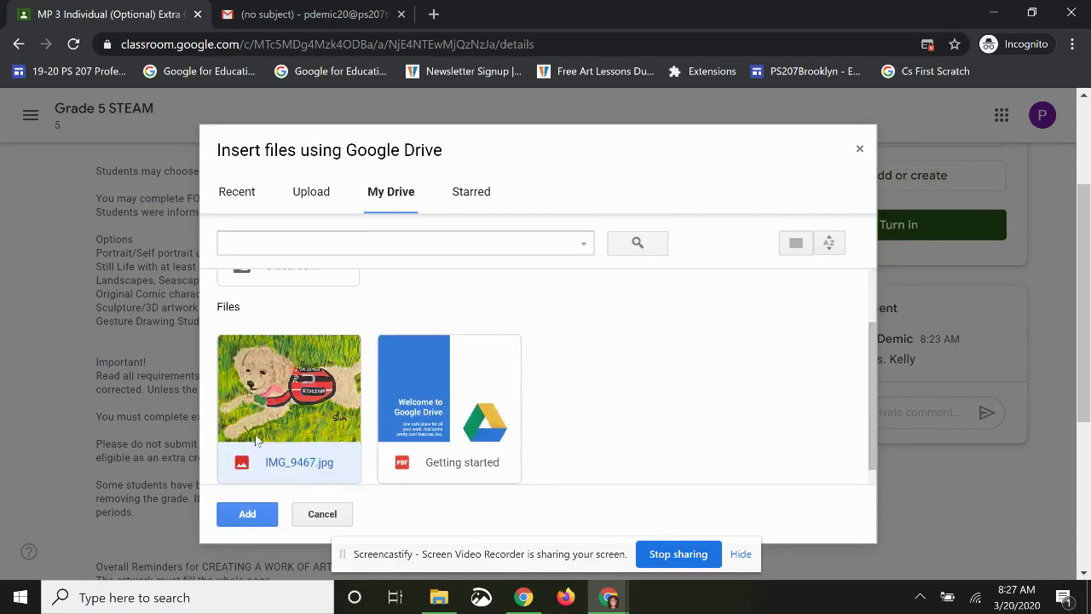
left_click(246, 514)
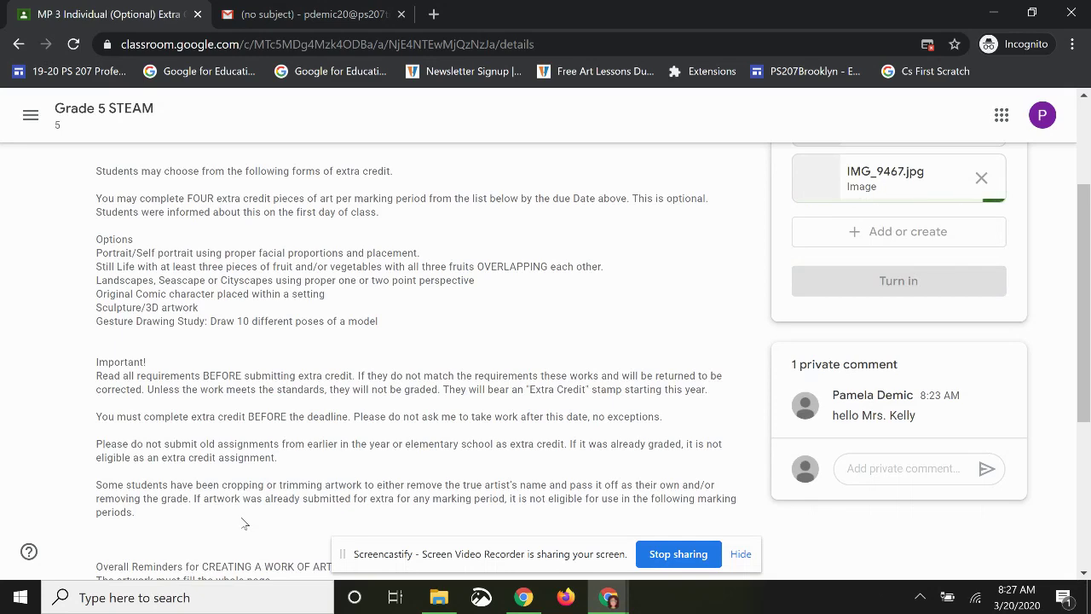
- Turn in MP 3 Extra Credit with the Google Doc and both IMG_9467.jpg images
scroll(530, 381, "up", 2)
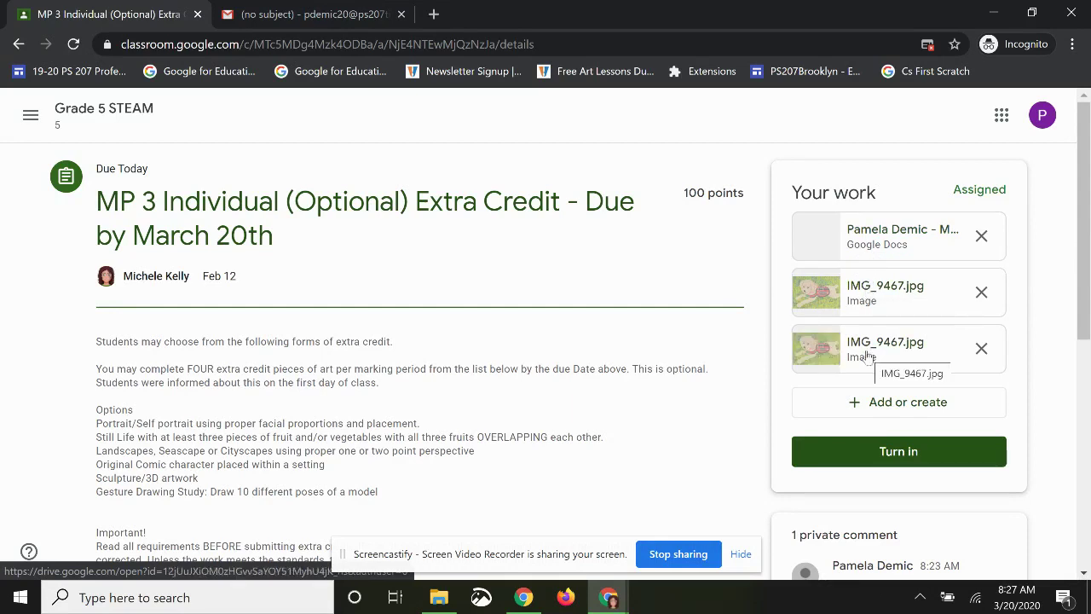
left_click(871, 459)
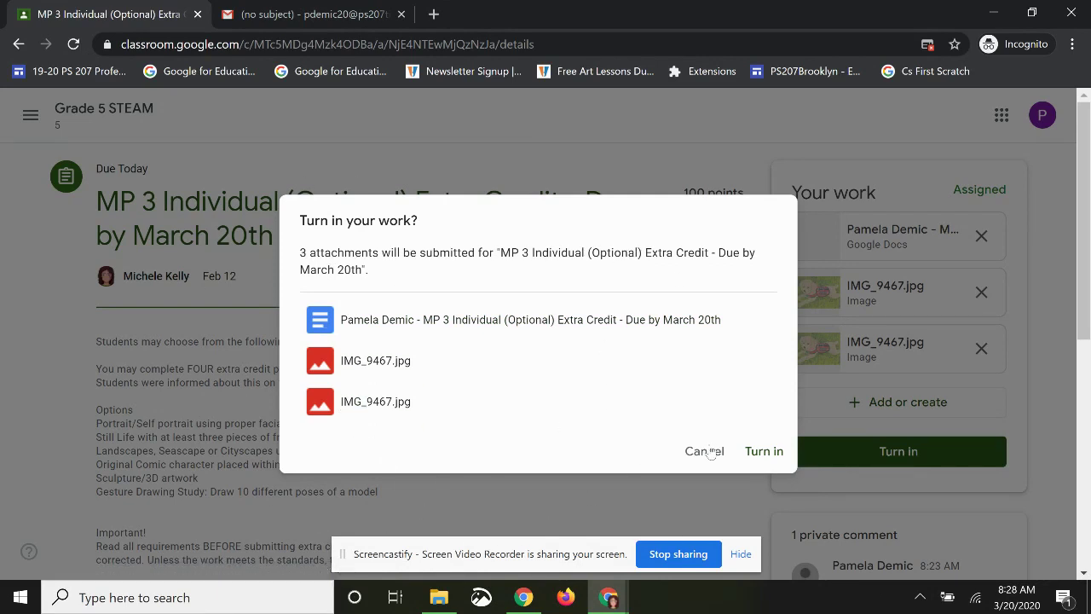
left_click(766, 452)
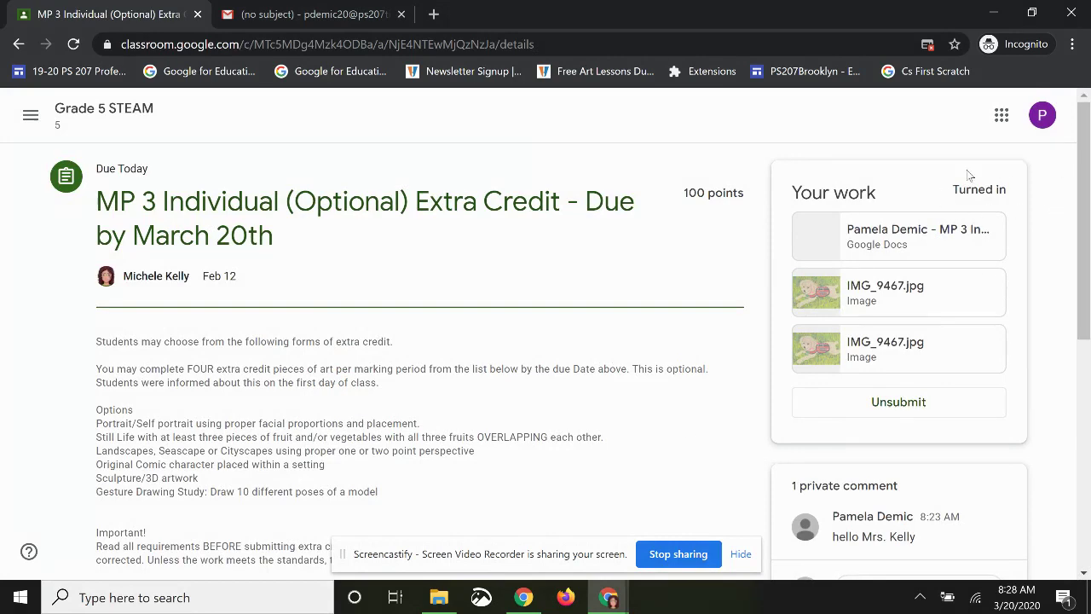
- Unsubmit MP 3 Extra Credit back to Assigned, then resubmit its three attachments
scroll(592, 394, "down", 3)
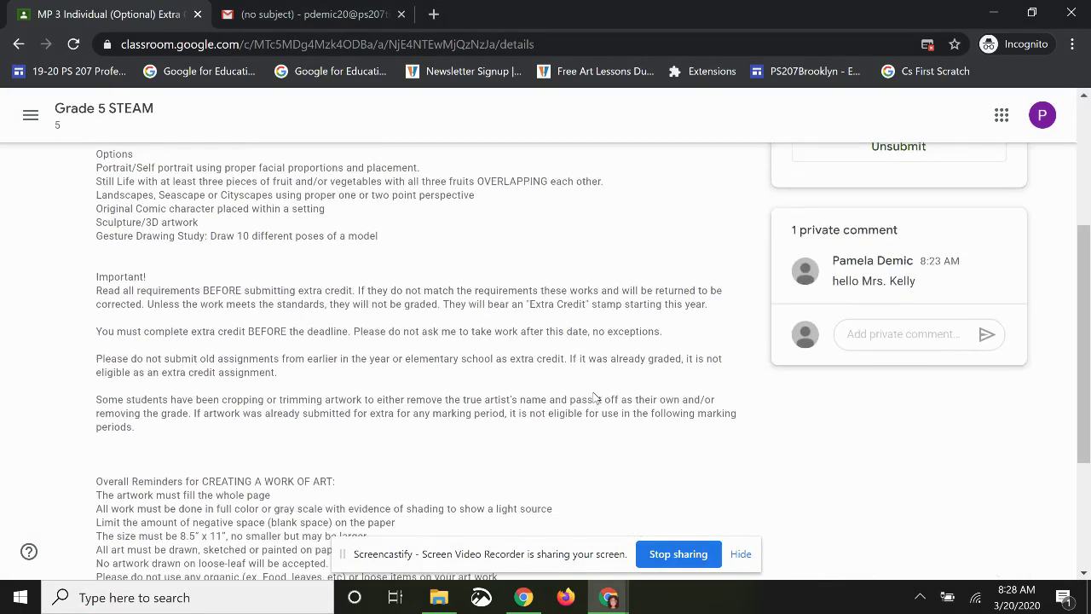
scroll(595, 398, "up", 3)
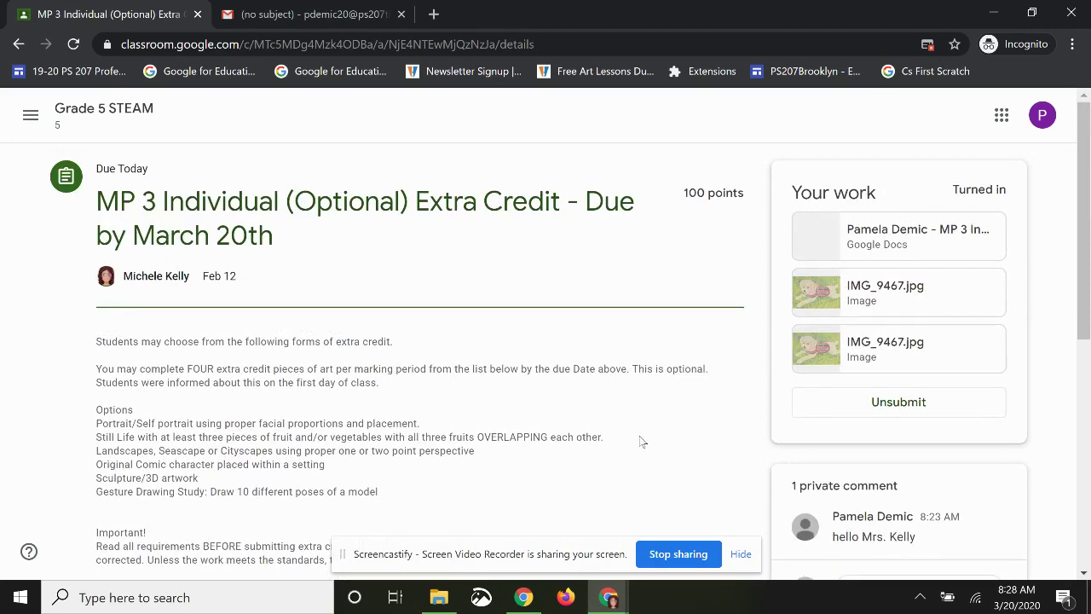
left_click(910, 405)
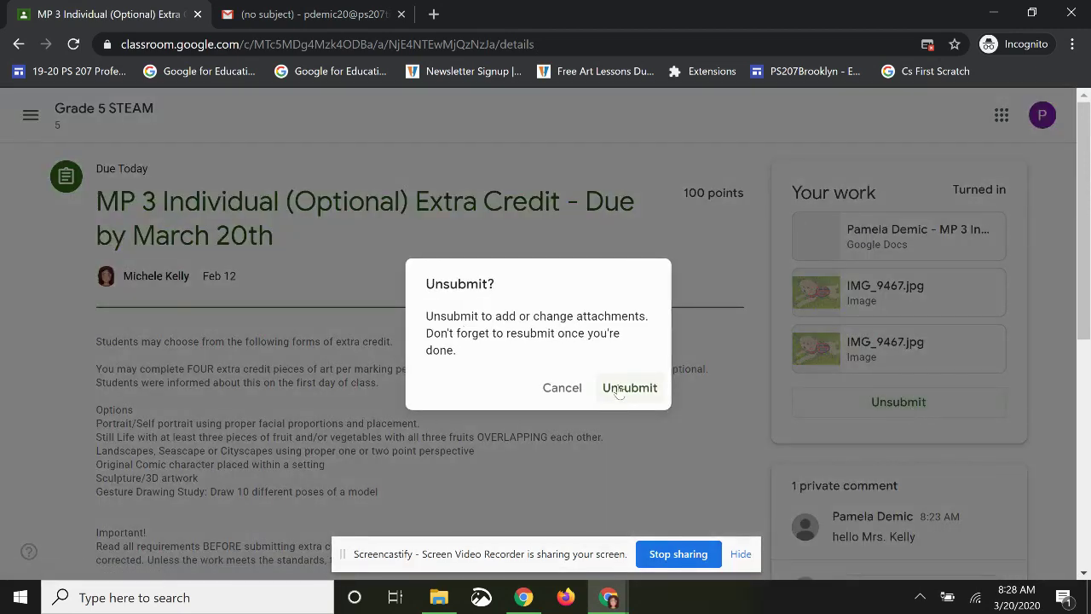
left_click(617, 388)
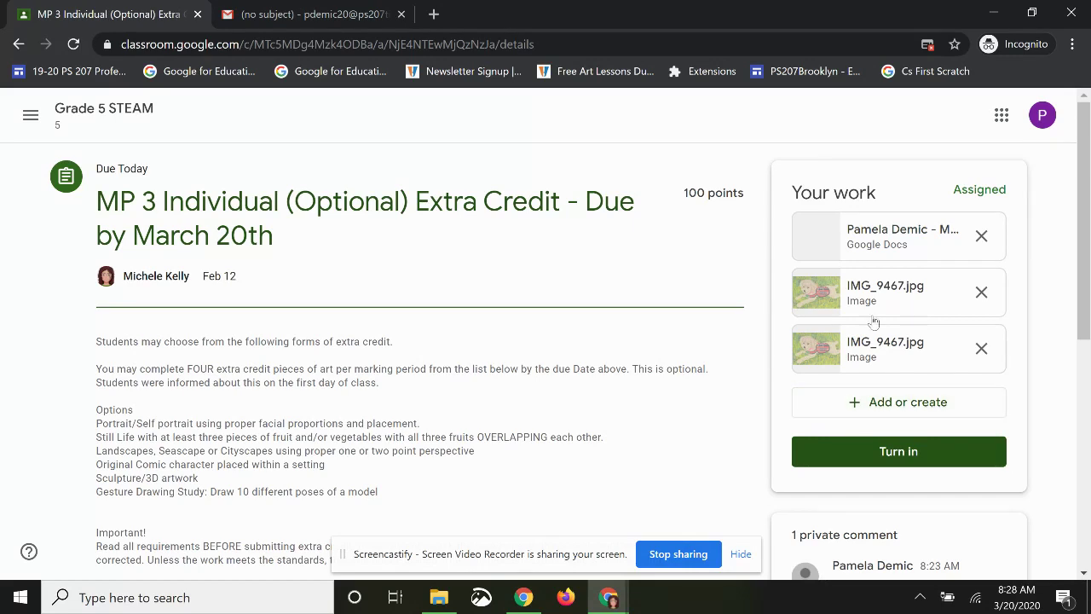
left_click(902, 455)
left_click(754, 458)
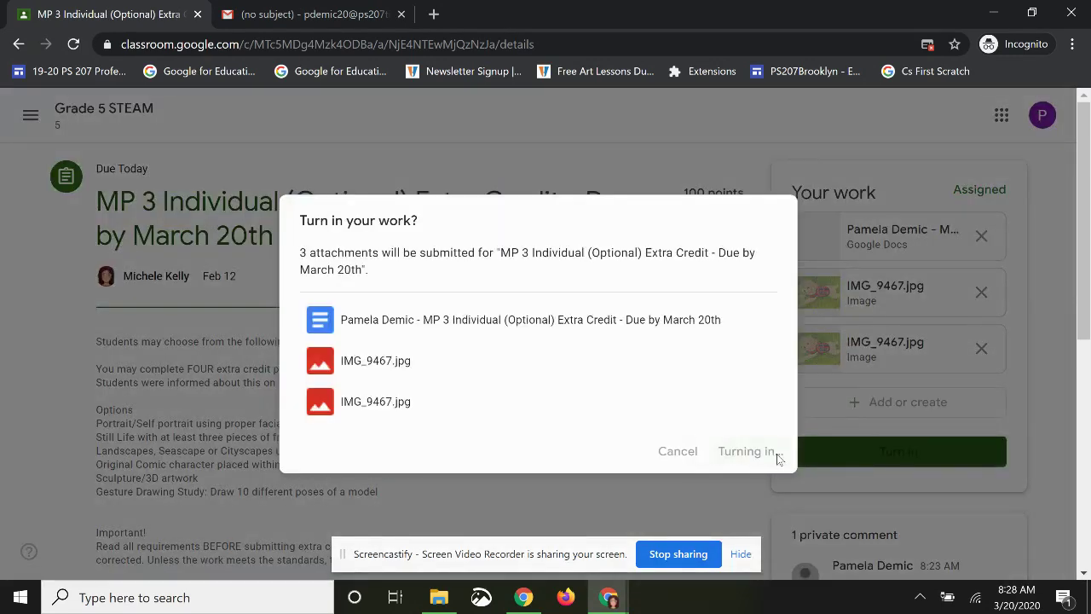